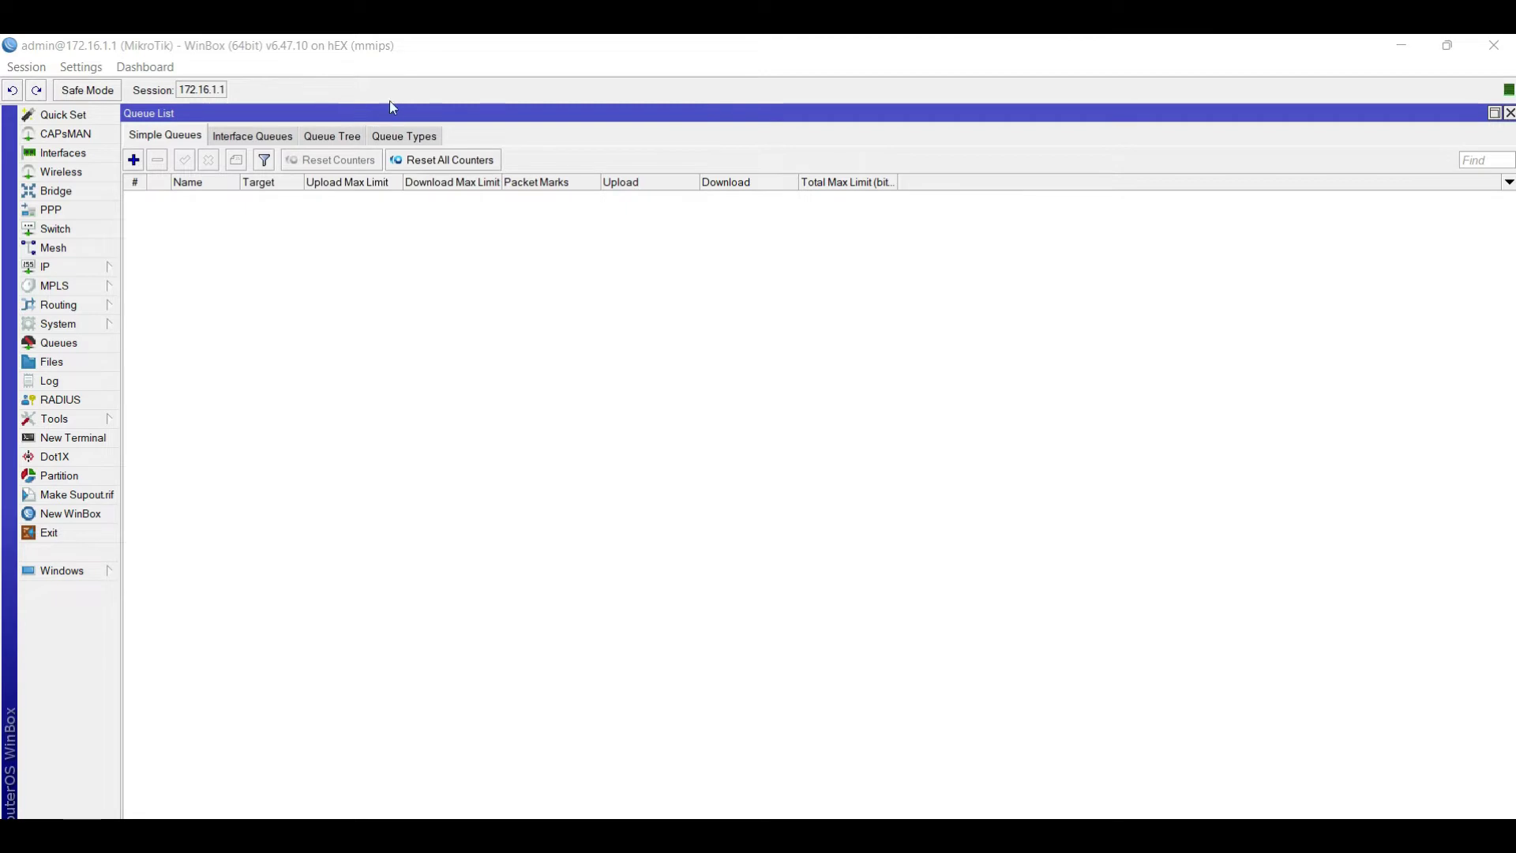
Check the available queue types, and start a new simple queue named Same Bandwidth For All
{"action": "left_click", "coordinate": [398, 138]}
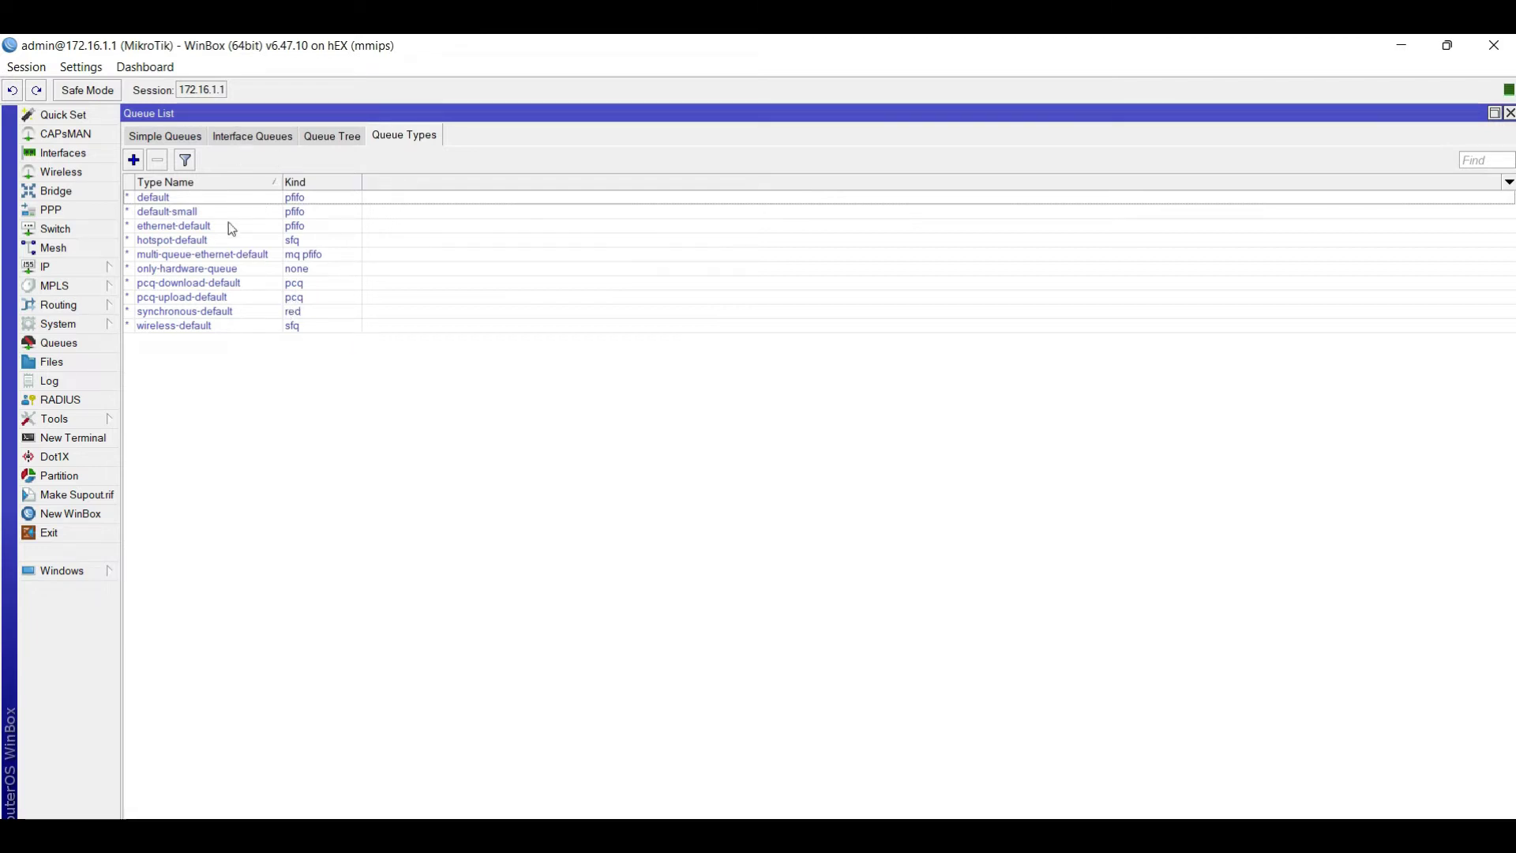
{"action": "left_click", "coordinate": [166, 137]}
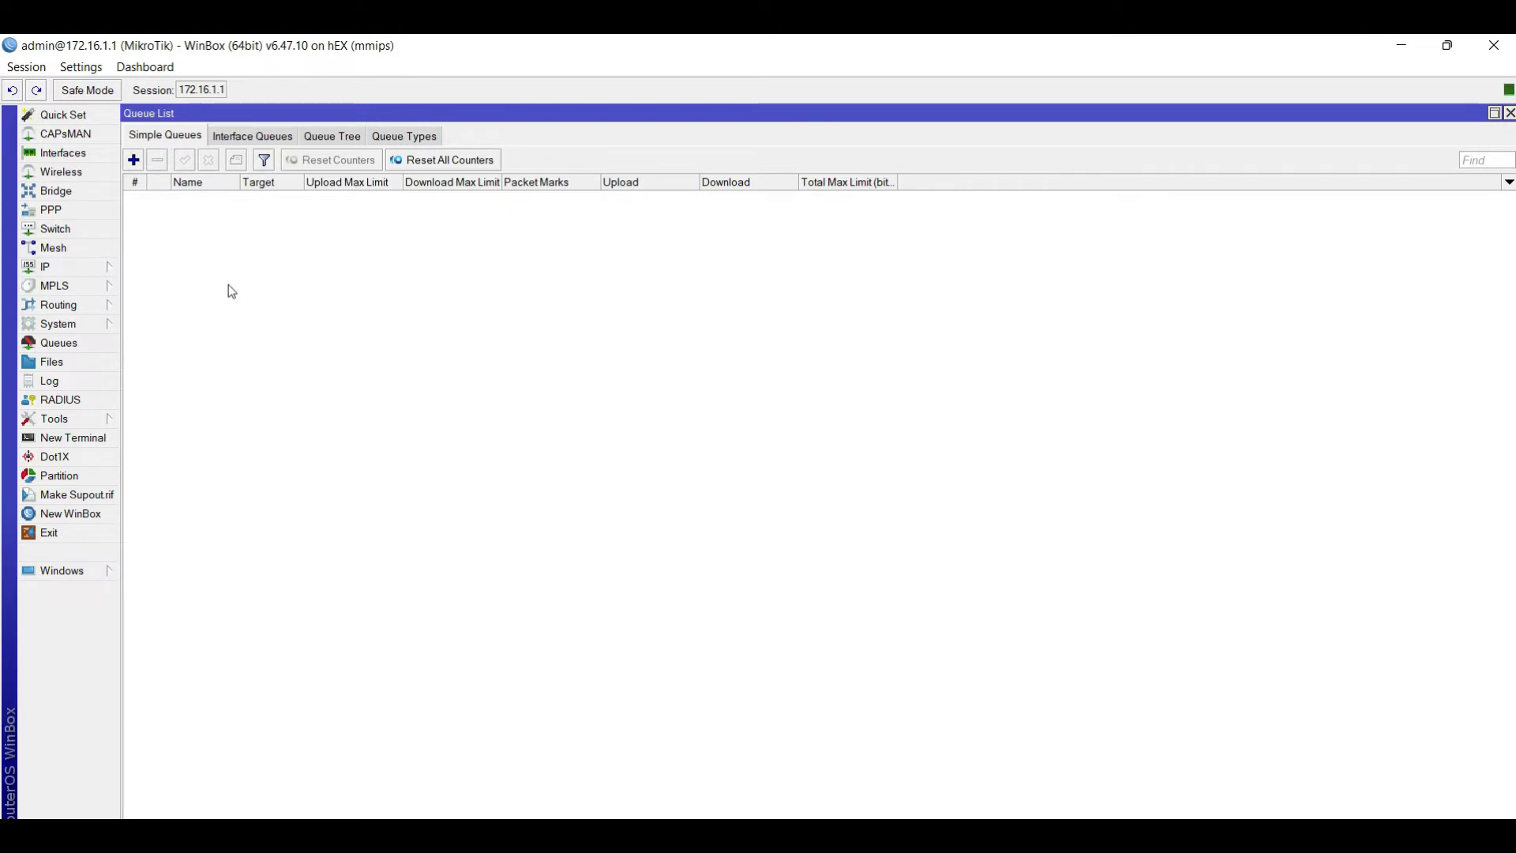
{"action": "left_click", "coordinate": [133, 161]}
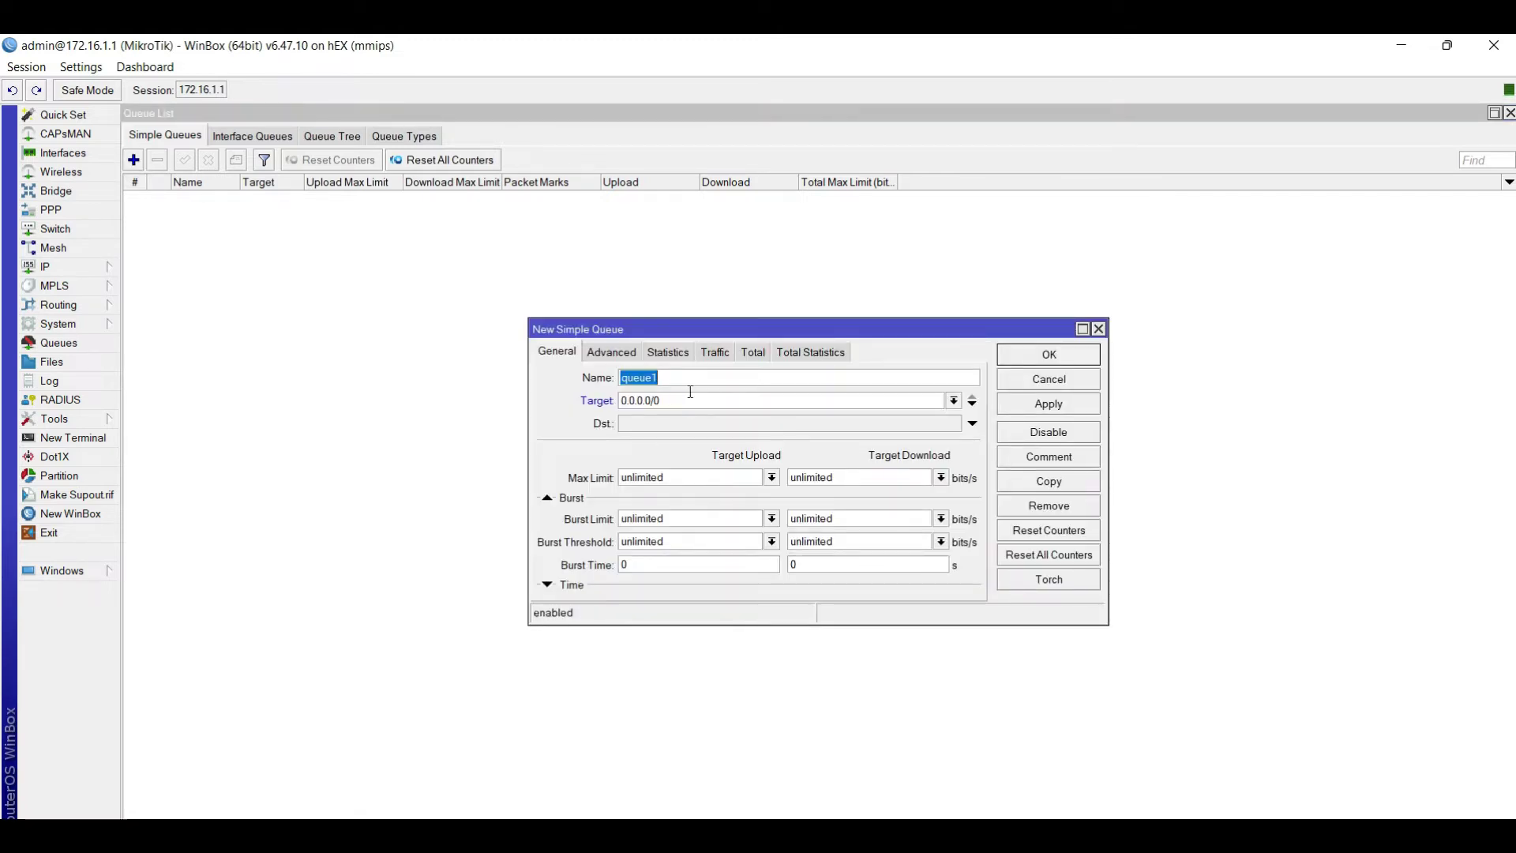
{"action": "type", "text": "Ban"}
{"action": "type", "text": "Sa"}
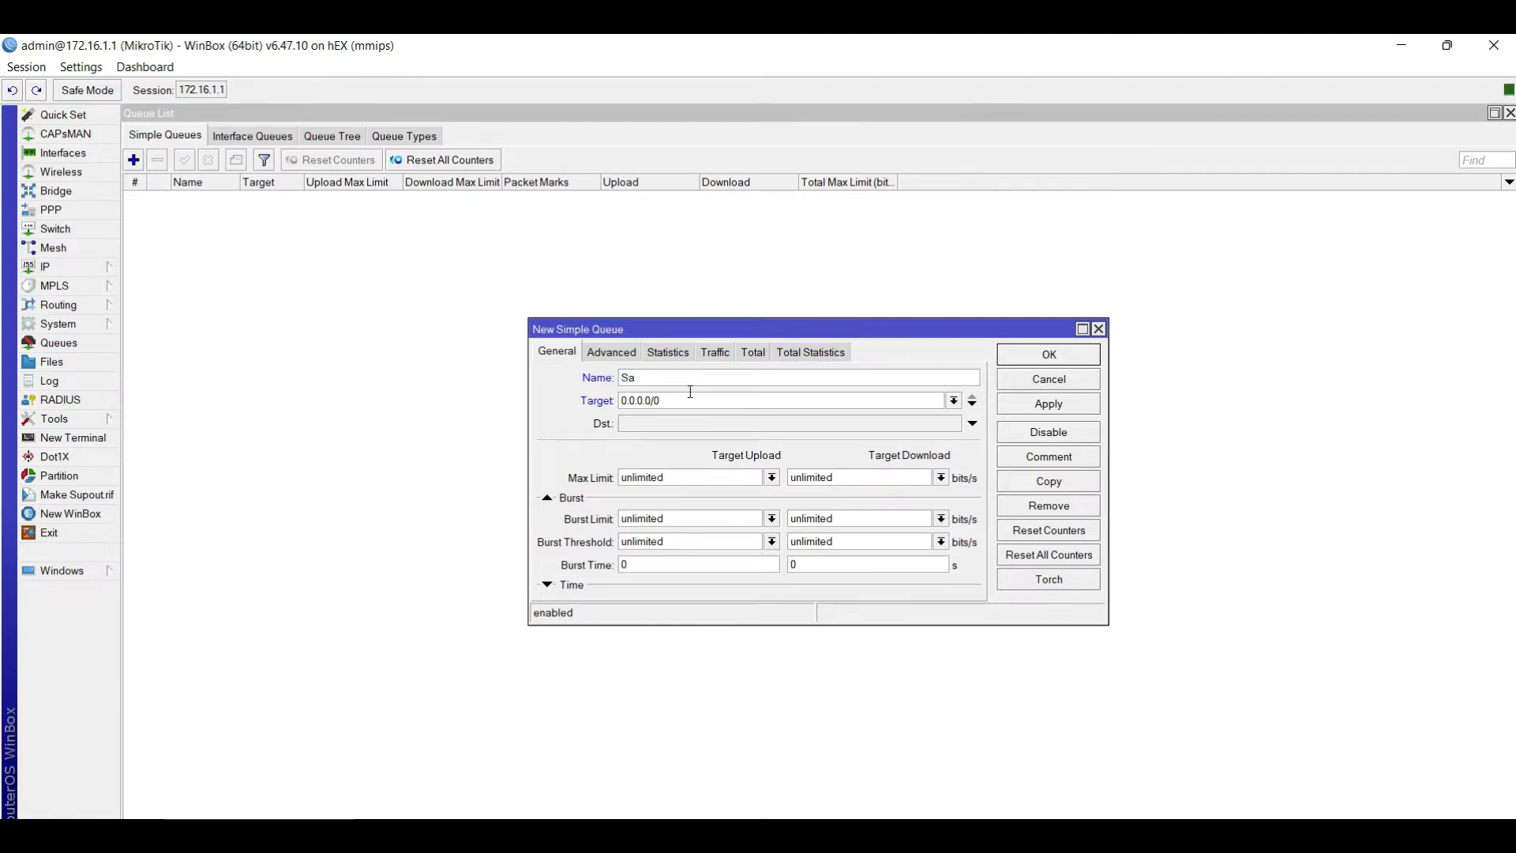
{"action": "type", "text": "me Bandwidth For All"}
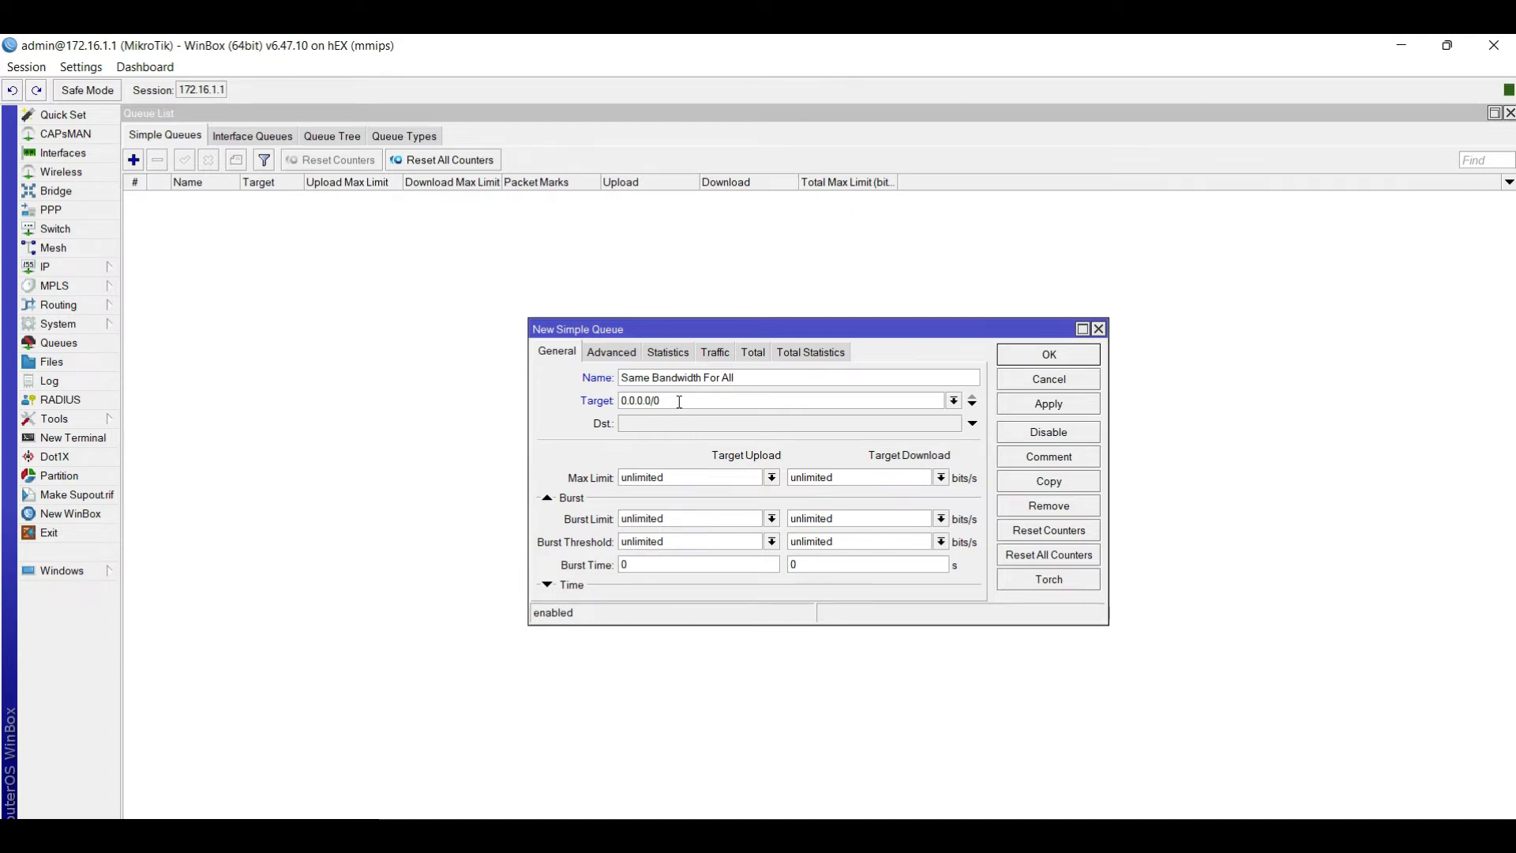
Set the queue's targets to the subnets 10.10.10.0/24 and 172.16.0.0/16
{"action": "double_click", "coordinate": [721, 402]}
{"action": "type", "text": "10.1"}
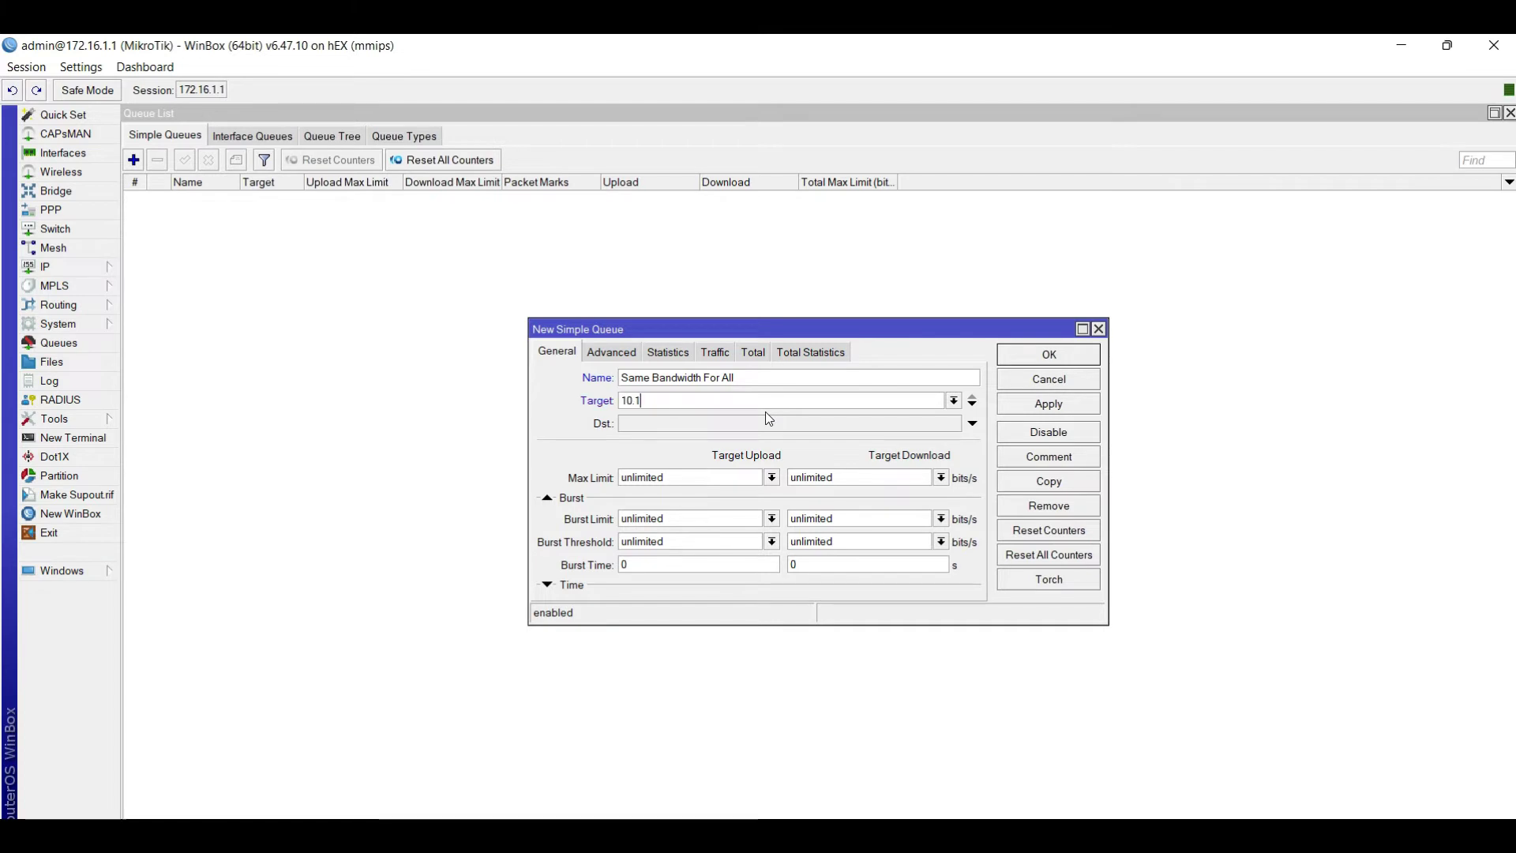
{"action": "type", "text": "0.10.0/24"}
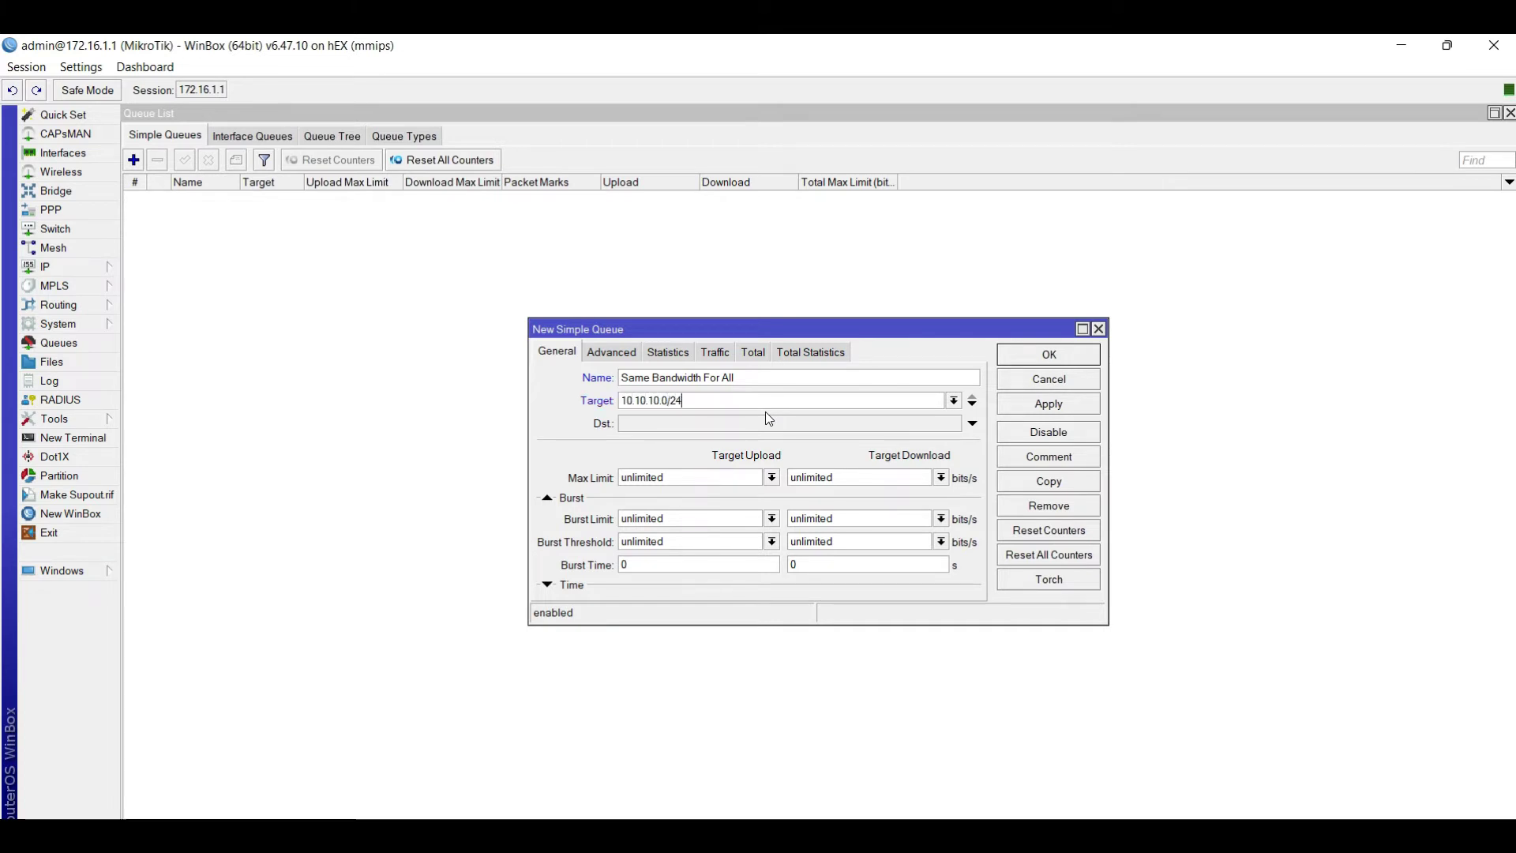
{"action": "left_click", "coordinate": [973, 404]}
{"action": "type", "text": "1"}
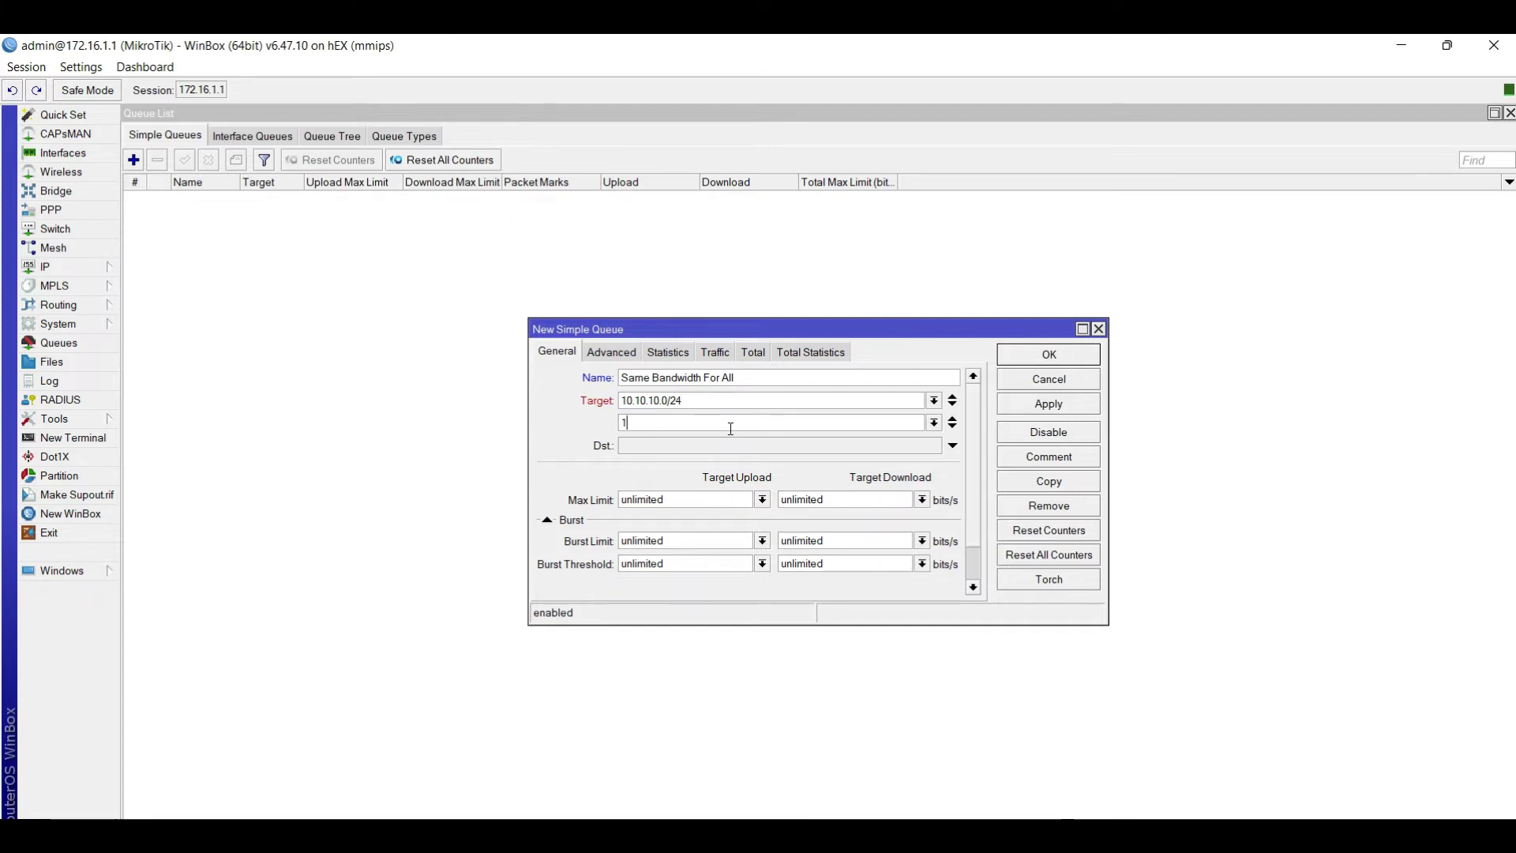
{"action": "type", "text": "72.16.0.0/16"}
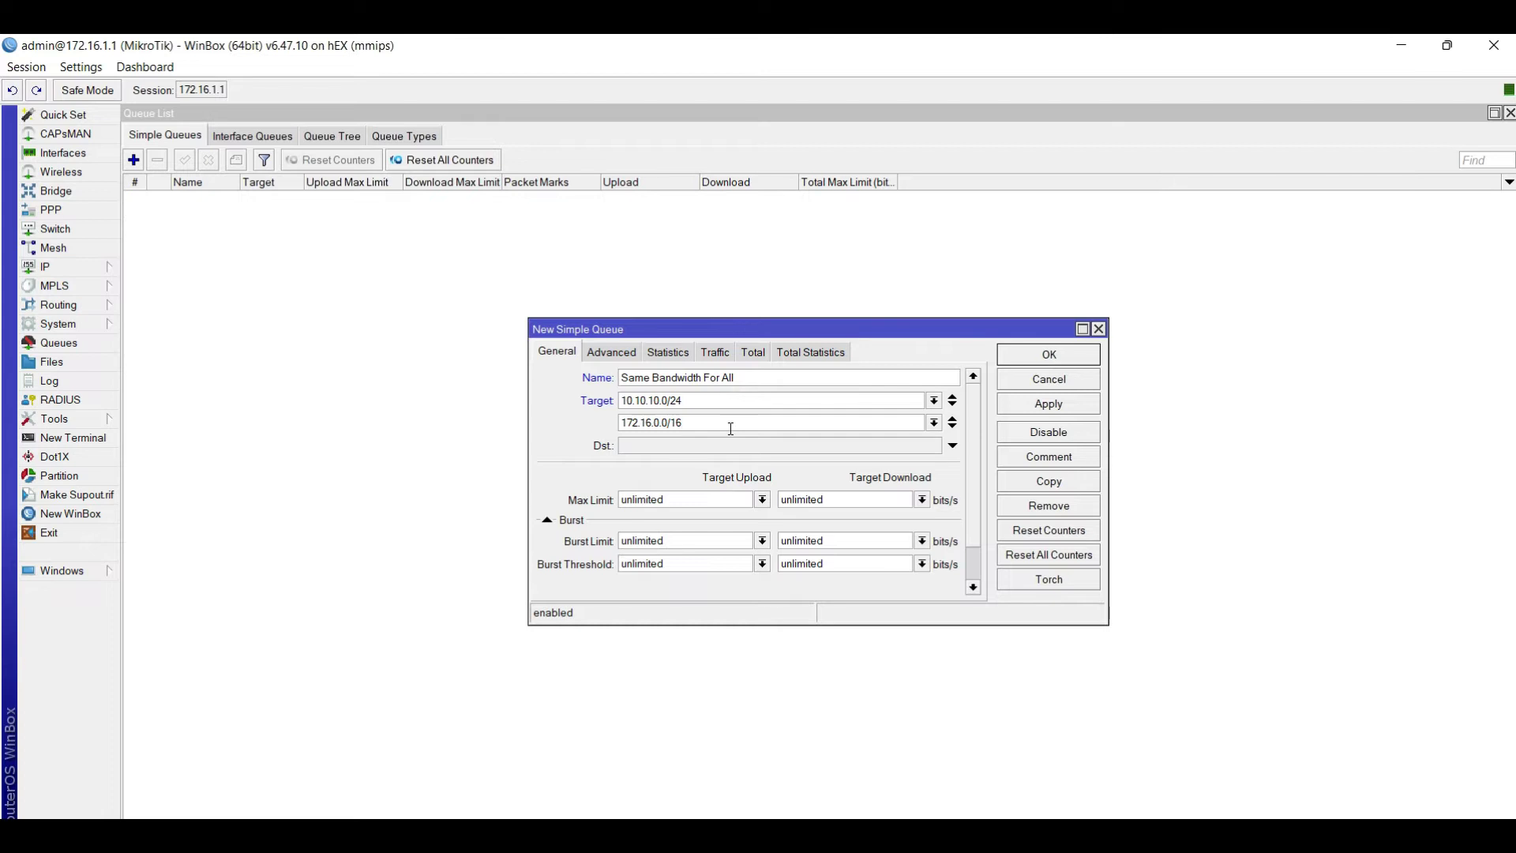
Set the queue's max limit to 6M for target upload and 3M for target download
{"action": "left_click", "coordinate": [763, 506]}
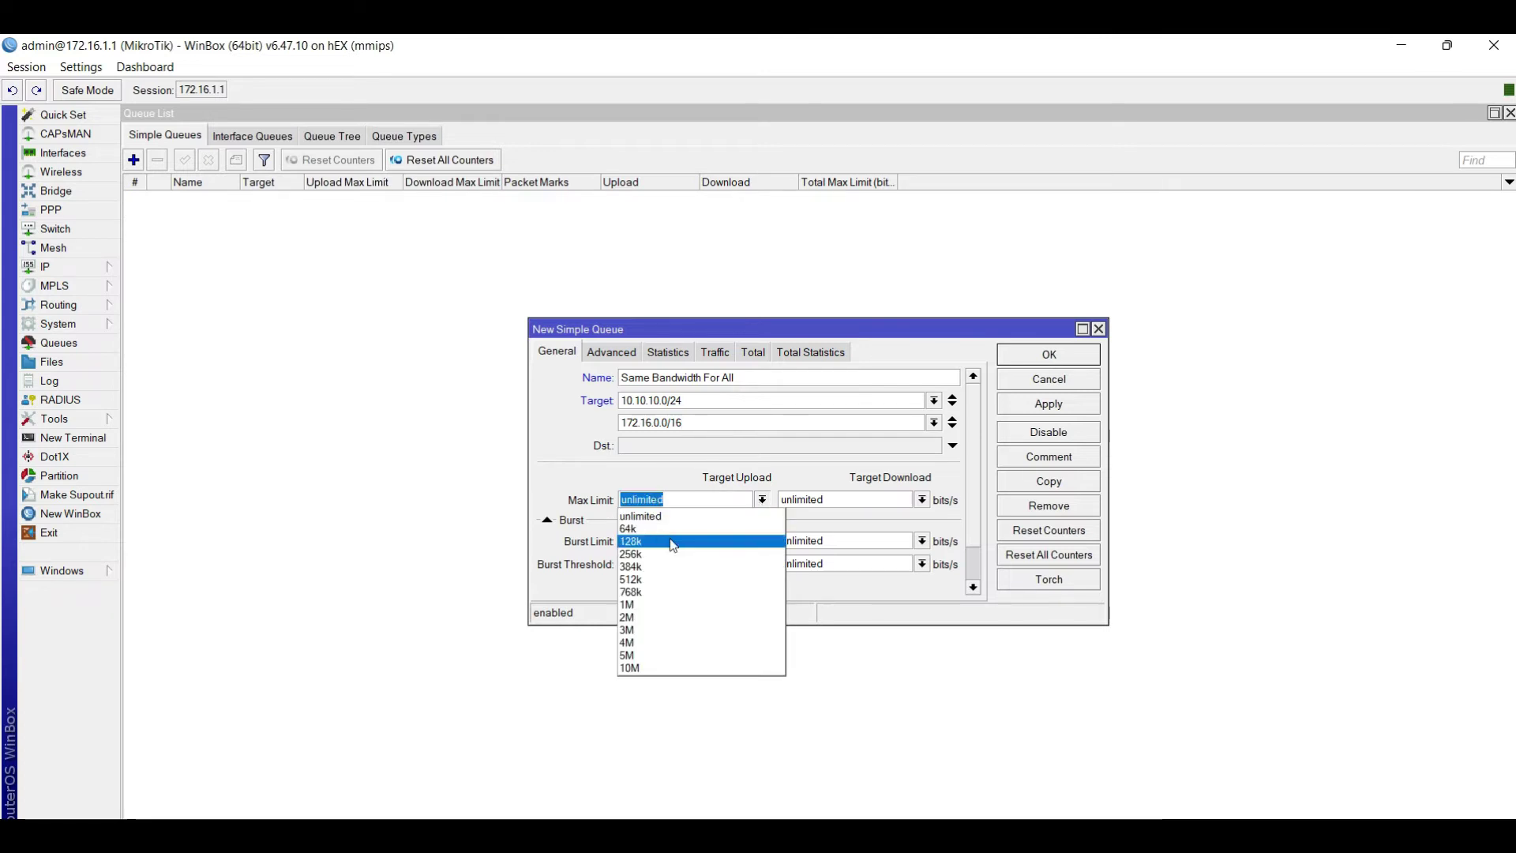
{"action": "left_click", "coordinate": [648, 656]}
{"action": "left_click", "coordinate": [633, 500]}
{"action": "key", "text": "BackSpace"}
{"action": "type", "text": "6M"}
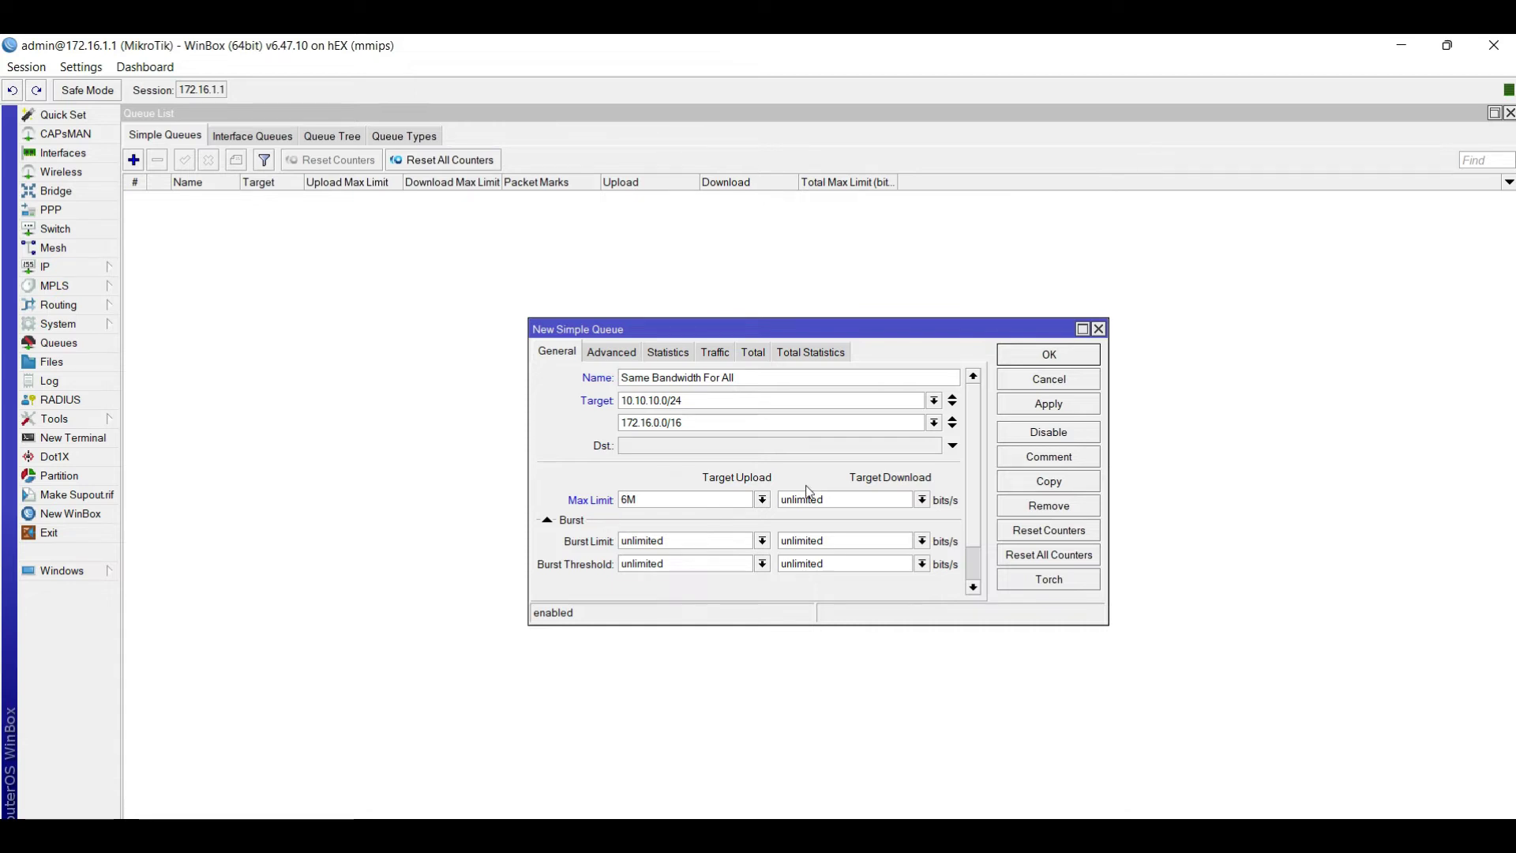
{"action": "double_click", "coordinate": [845, 504]}
{"action": "type", "text": "3M"}
Set the queue type to pcq-upload-default for target upload and pcq-download-default for target download
{"action": "left_click", "coordinate": [620, 357]}
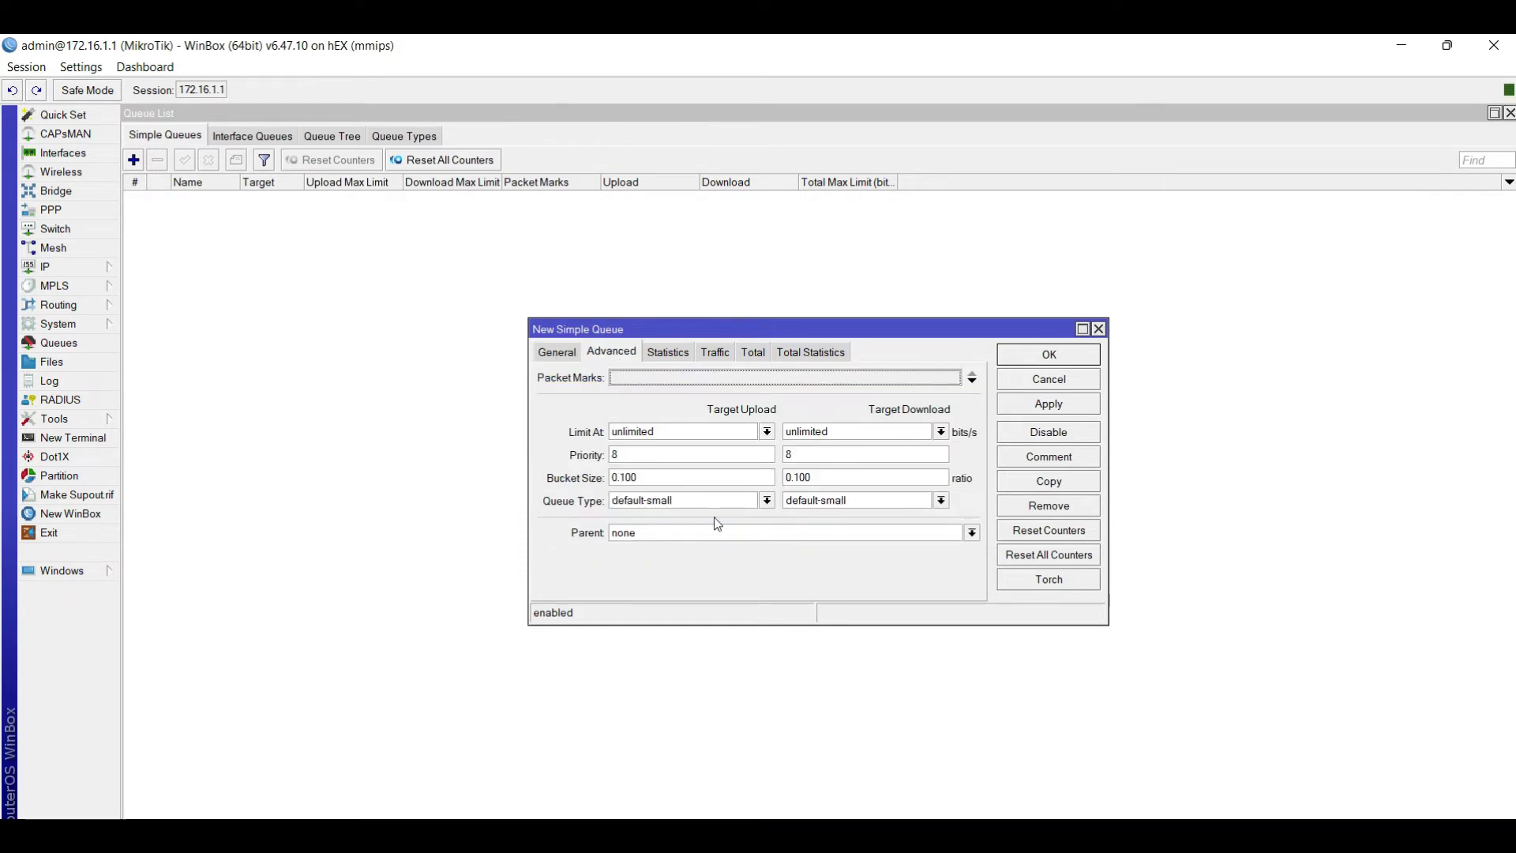
{"action": "left_click", "coordinate": [766, 501]}
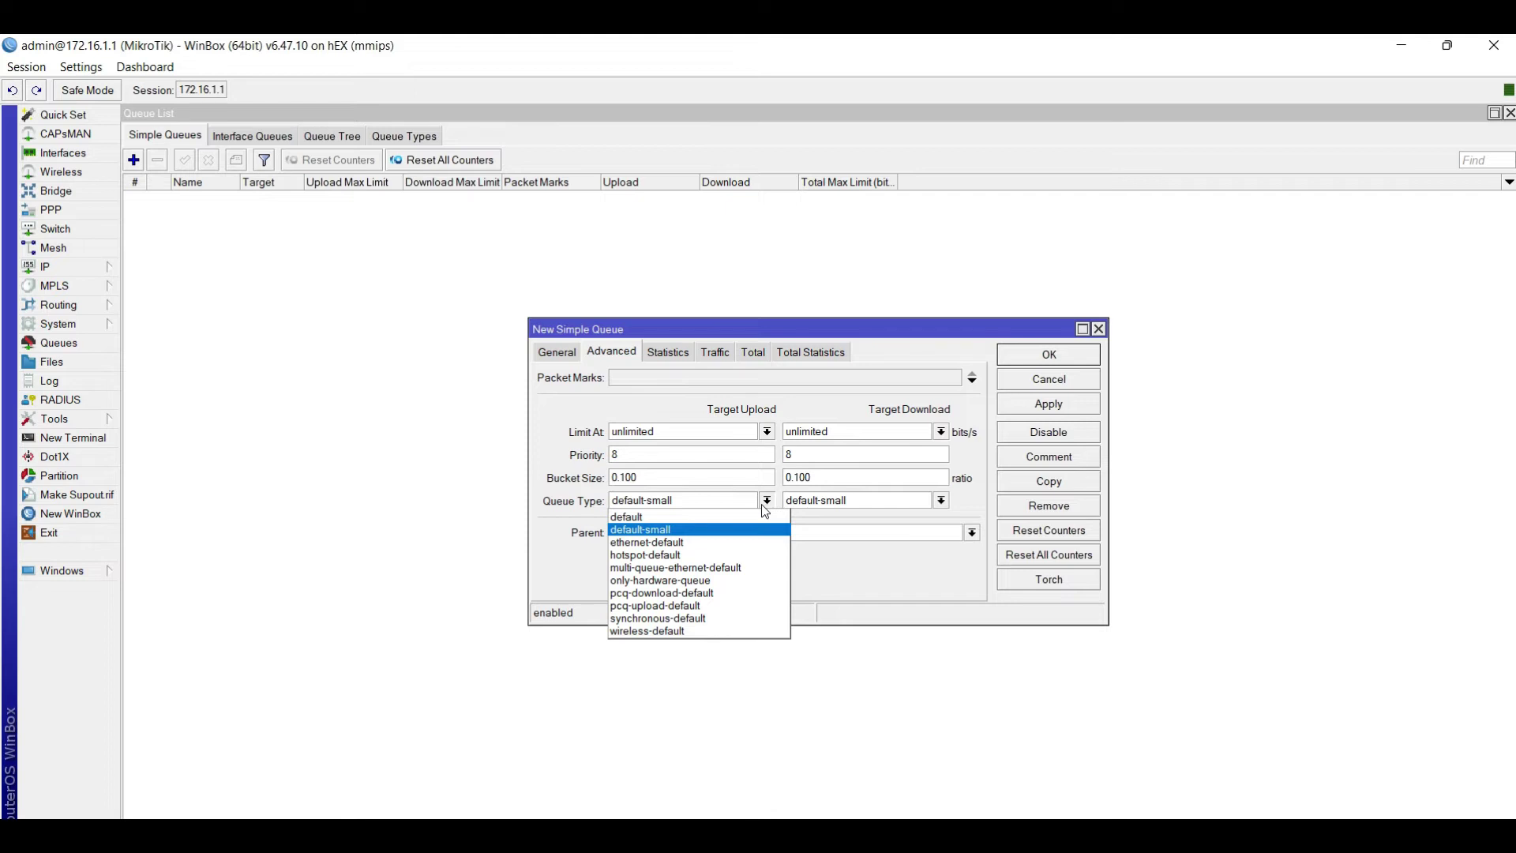
{"action": "left_click", "coordinate": [692, 606]}
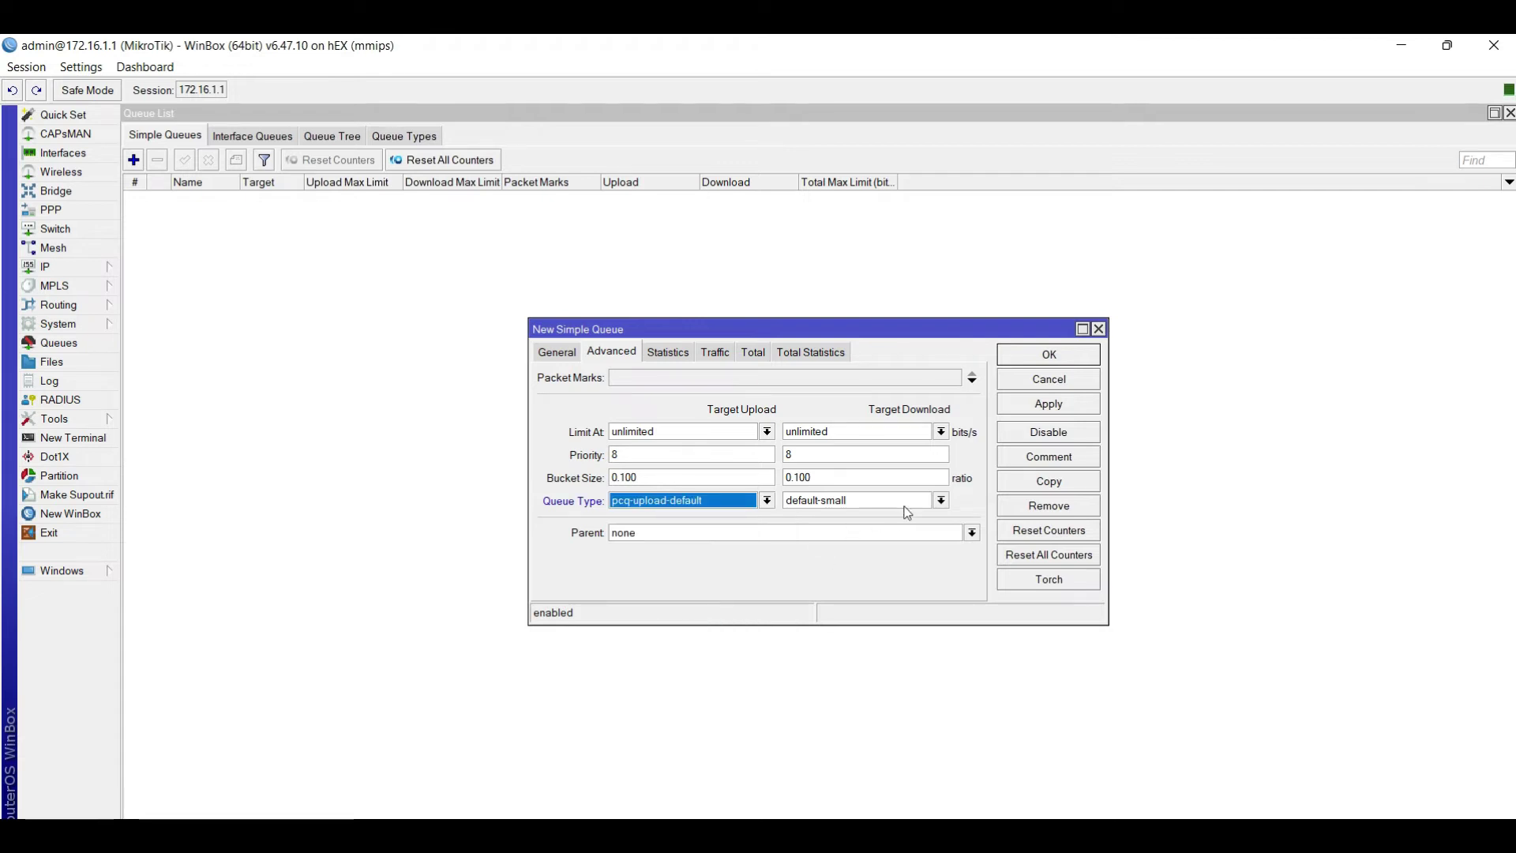
{"action": "left_click", "coordinate": [942, 501]}
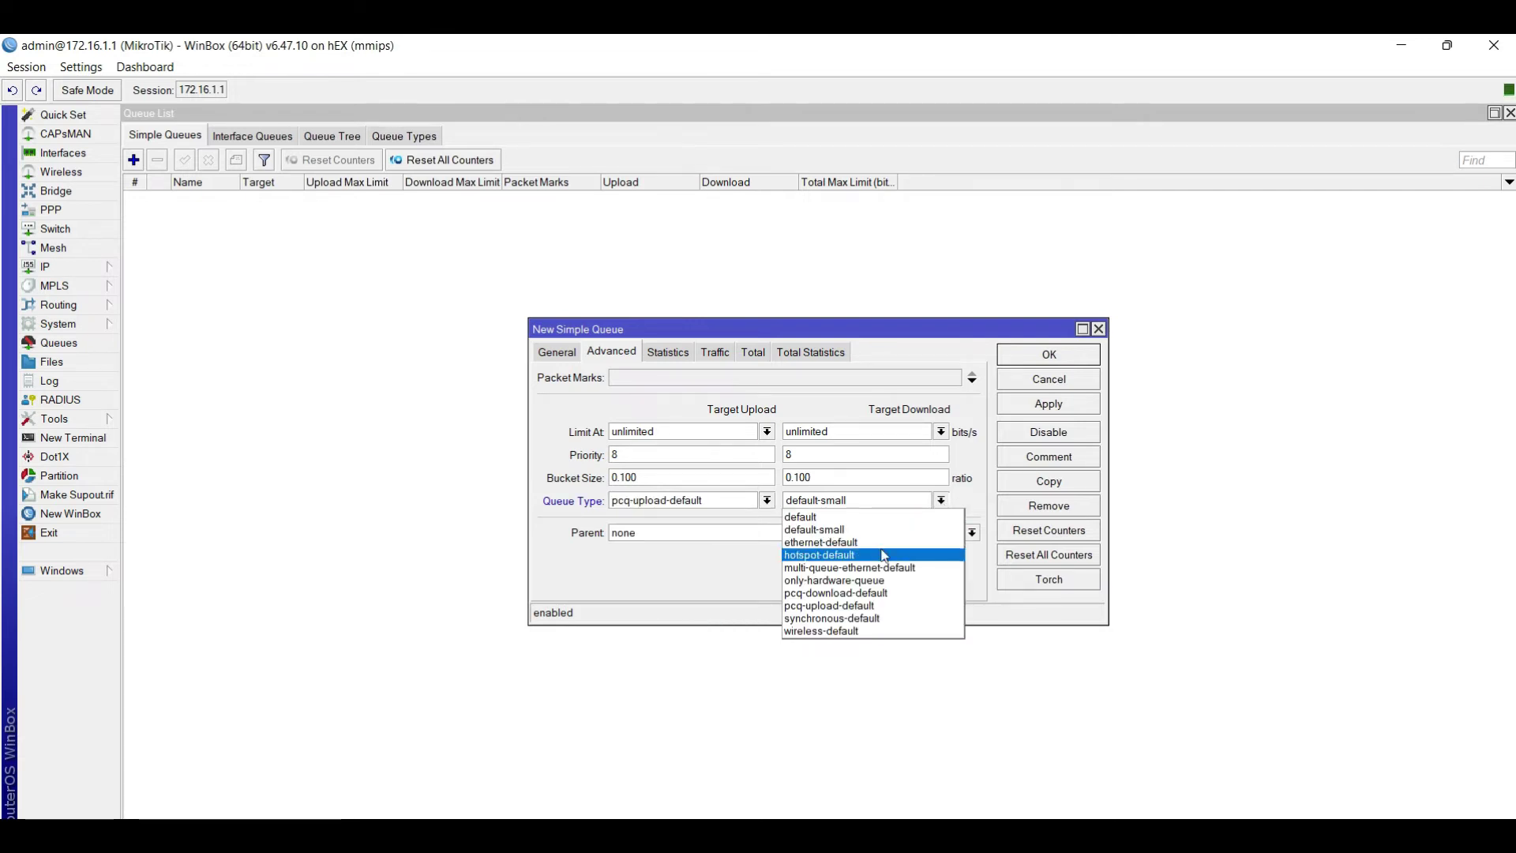
{"action": "left_click", "coordinate": [861, 593]}
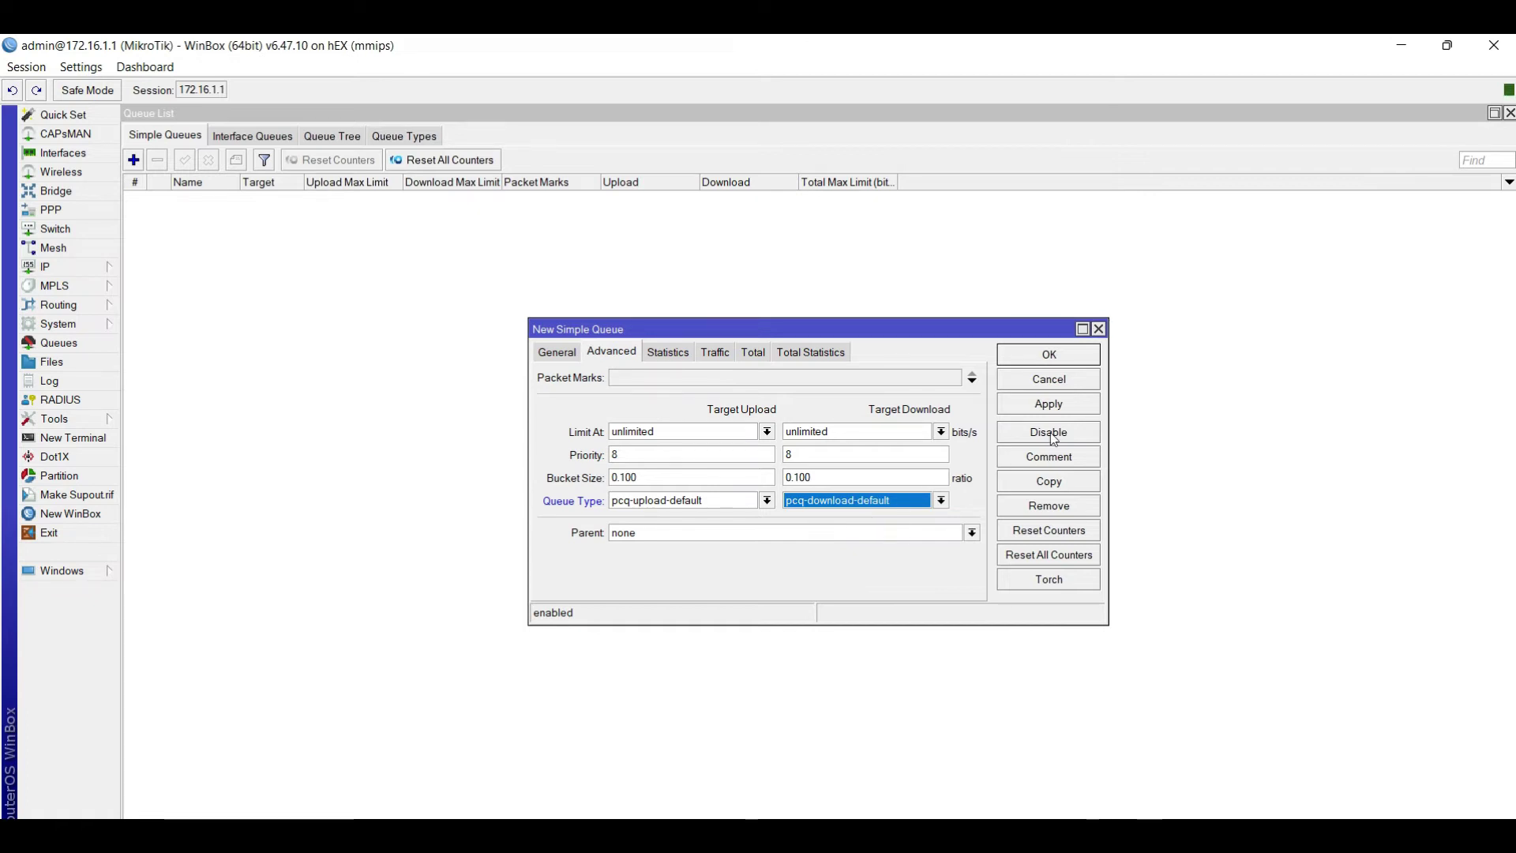
Apply and save the new simple queue, and widen the Target column to fit both subnets
{"action": "left_click", "coordinate": [1050, 404]}
{"action": "left_click", "coordinate": [1050, 354]}
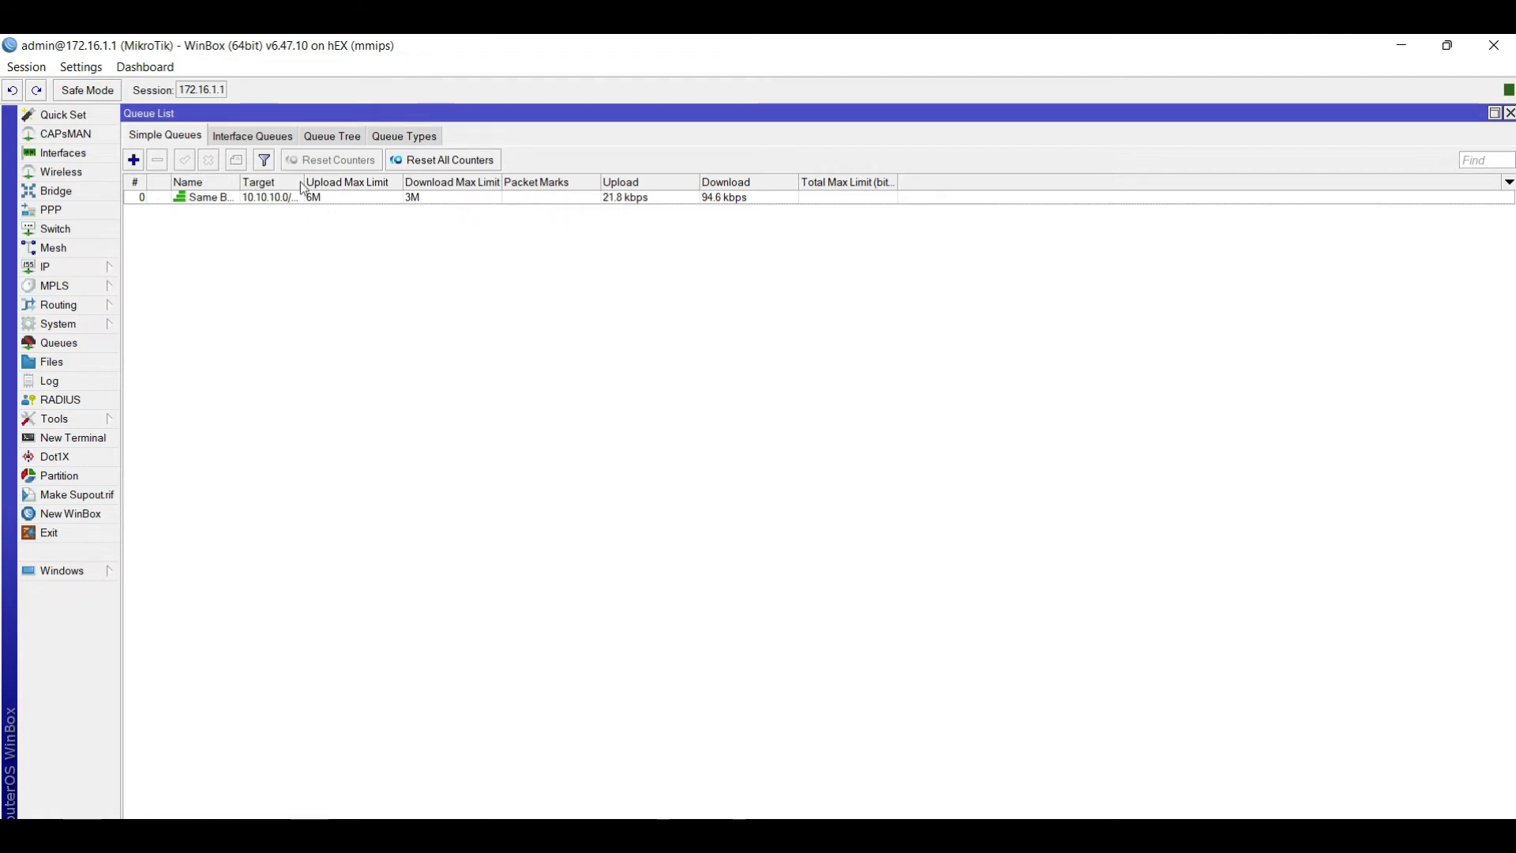
{"action": "left_click_drag", "start_coordinate": [307, 184], "coordinate": [415, 185]}
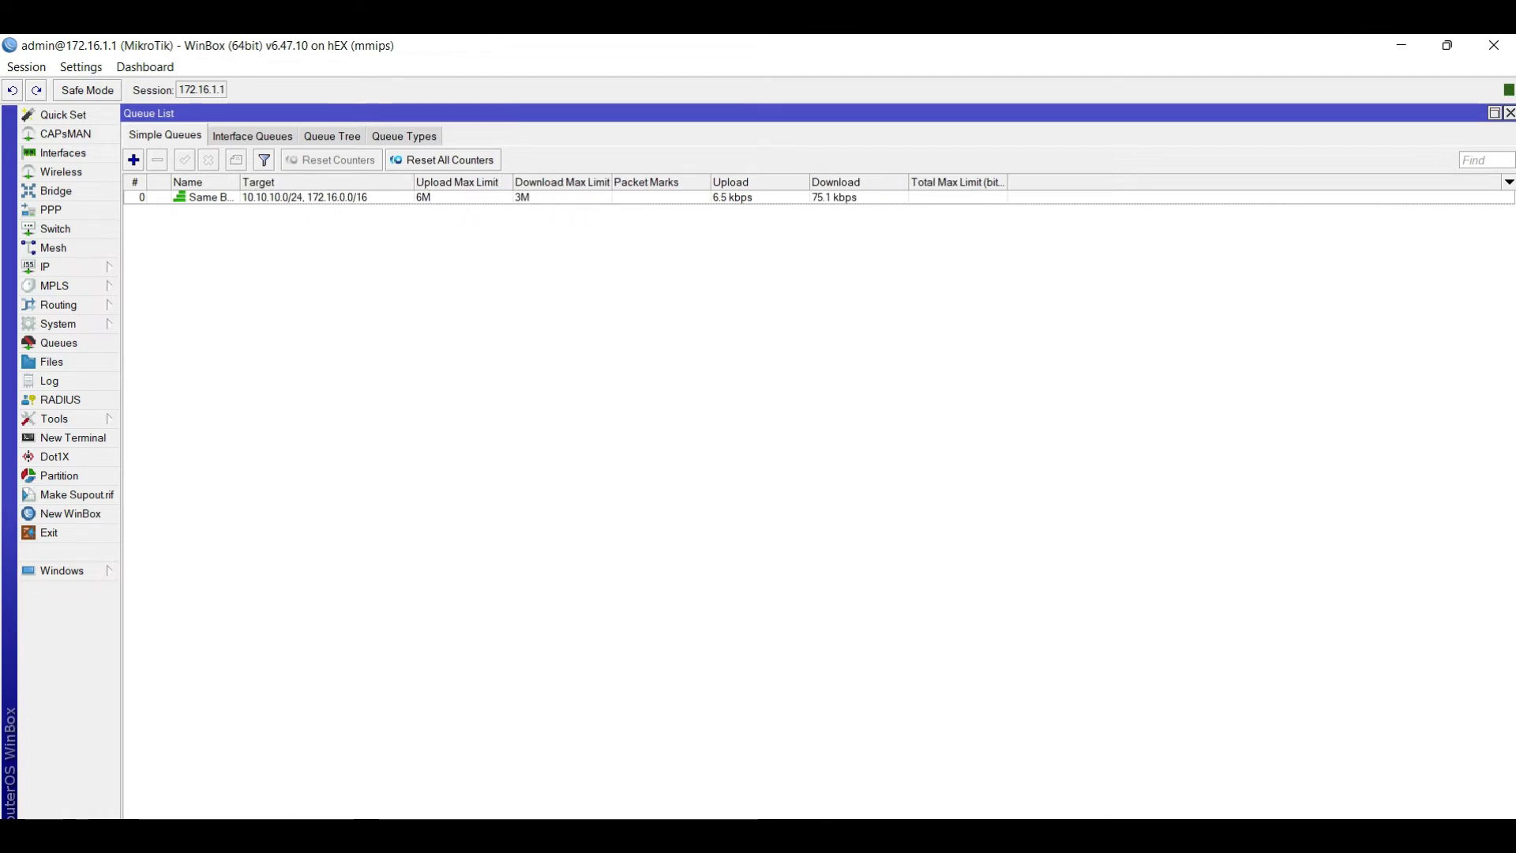
{"action": "key", "text": "alt+Tab"}
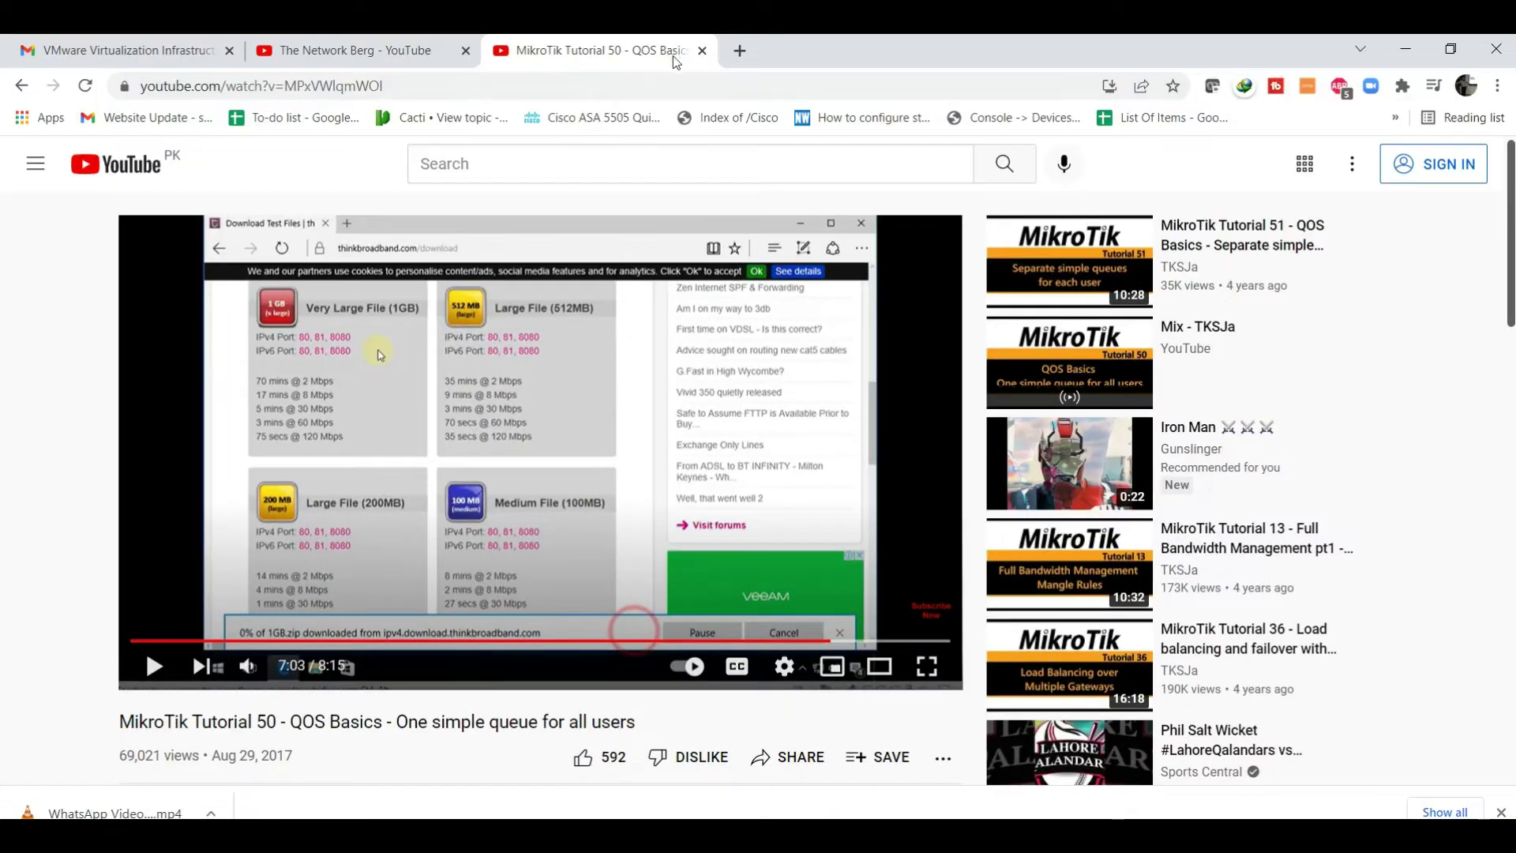
{"action": "left_click", "coordinate": [741, 50]}
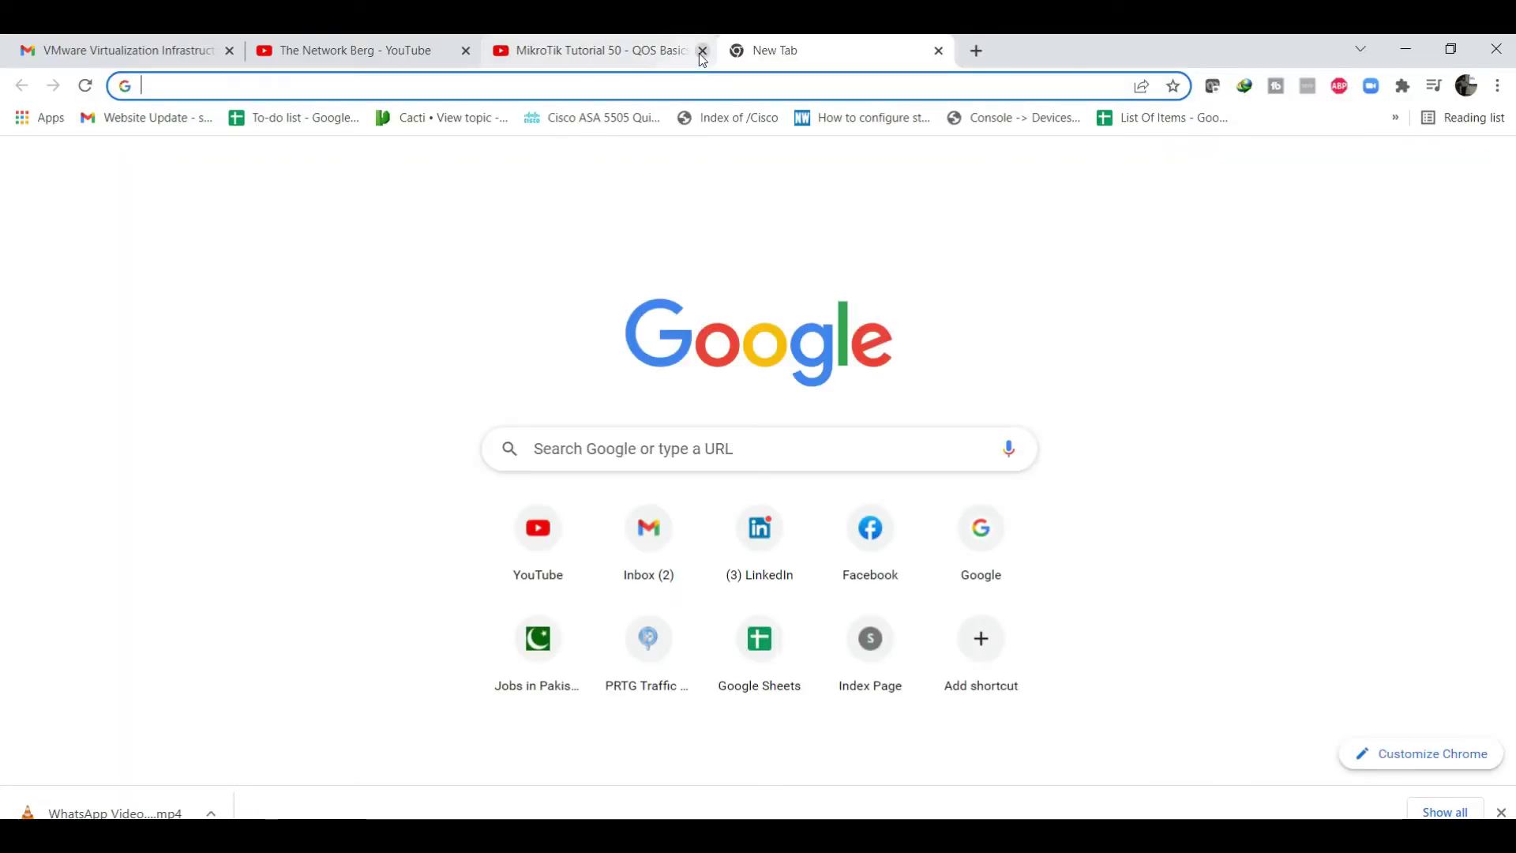
{"action": "left_click", "coordinate": [608, 88]}
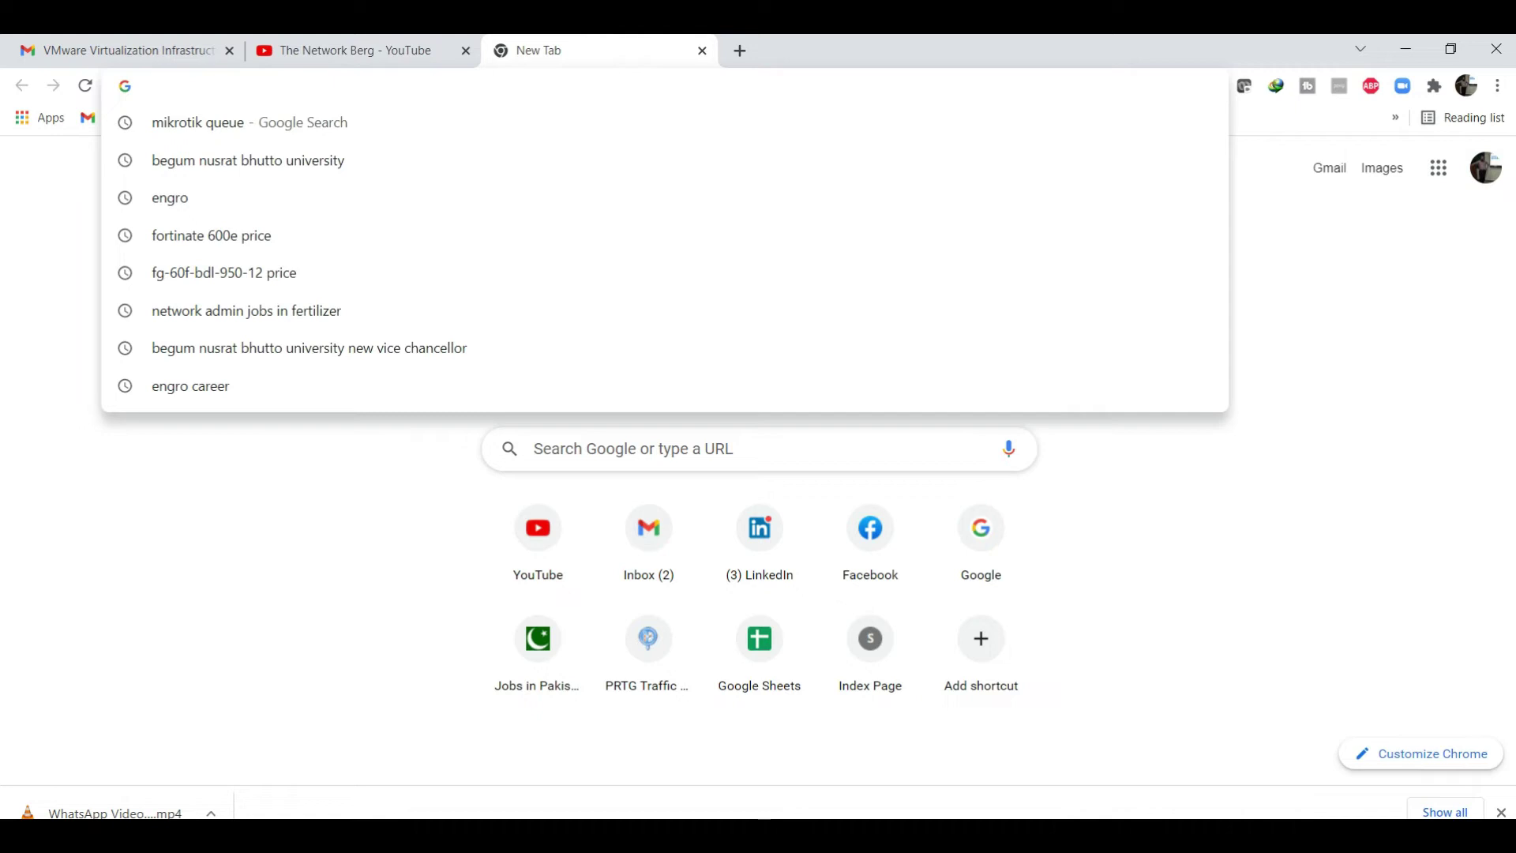
{"action": "left_click", "coordinate": [1315, 431]}
{"action": "left_click", "coordinate": [1406, 49]}
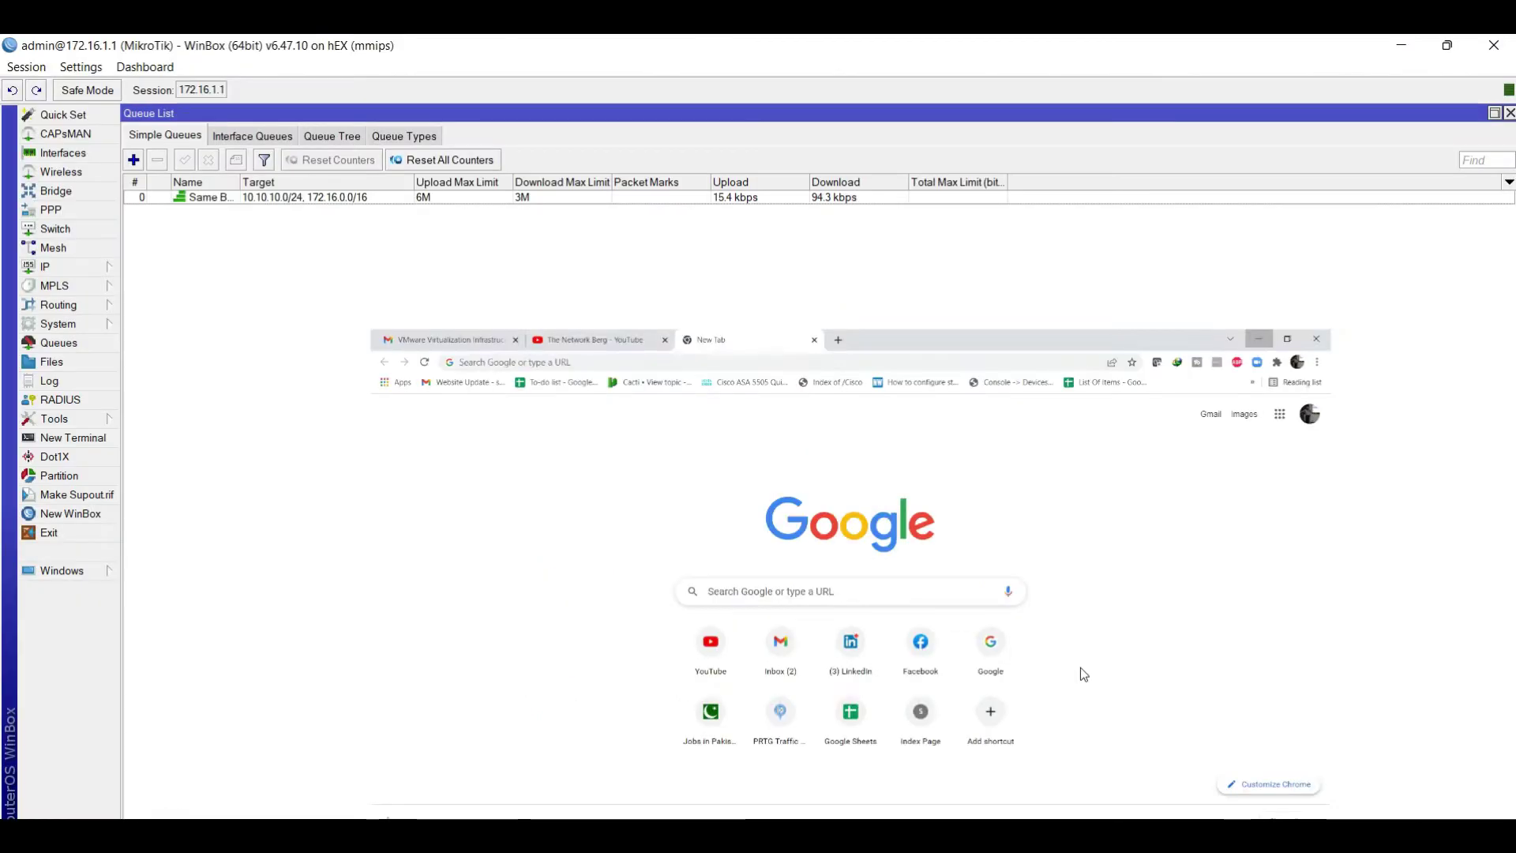
Switch to a new, maximized Chrome window and load speedtest.net
{"action": "left_click", "coordinate": [1021, 762]}
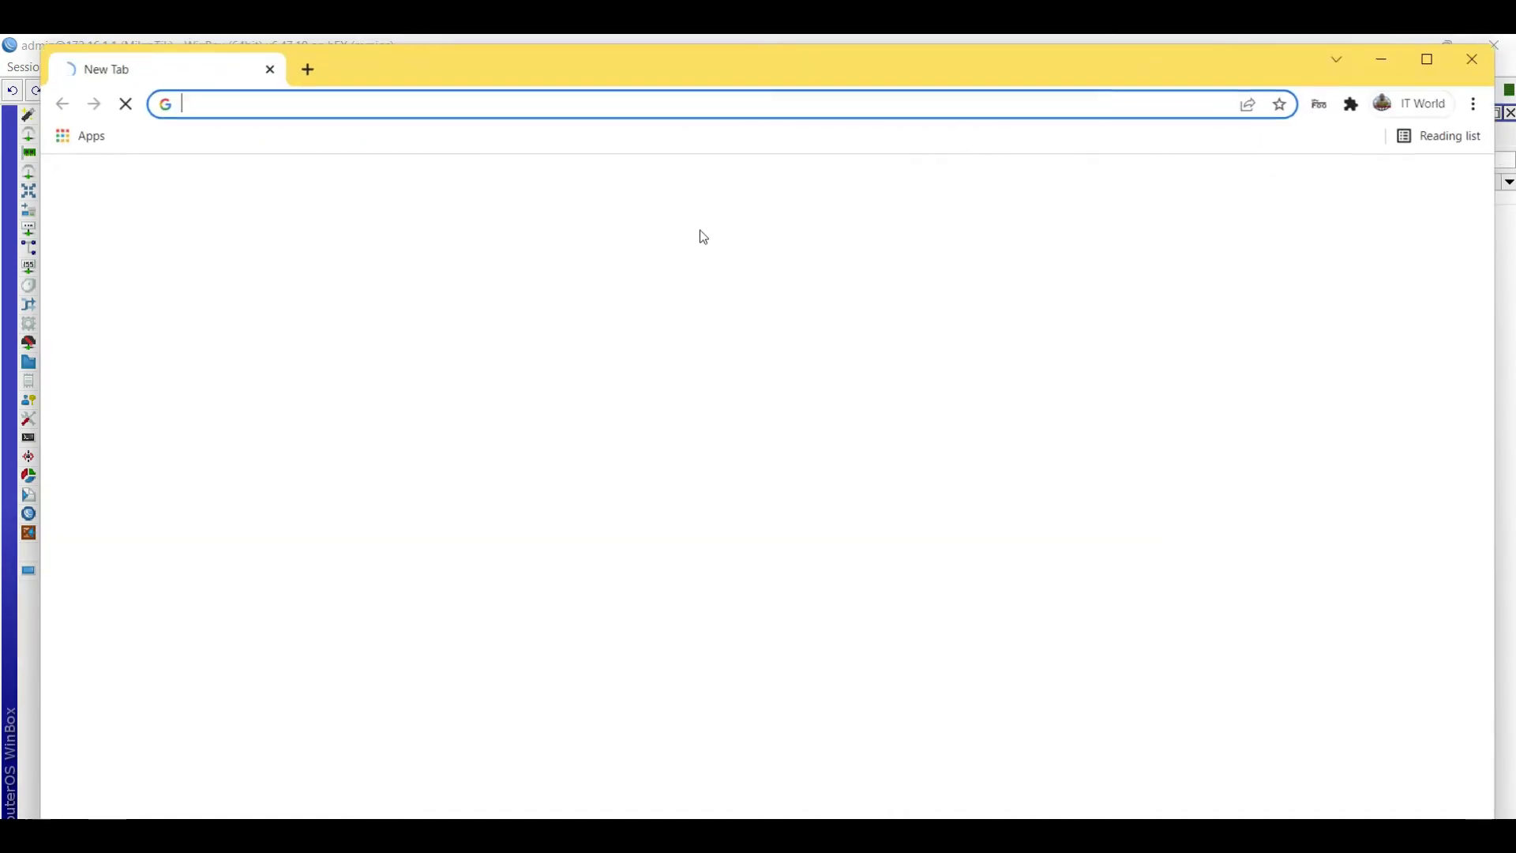
{"action": "double_click", "coordinate": [1038, 65]}
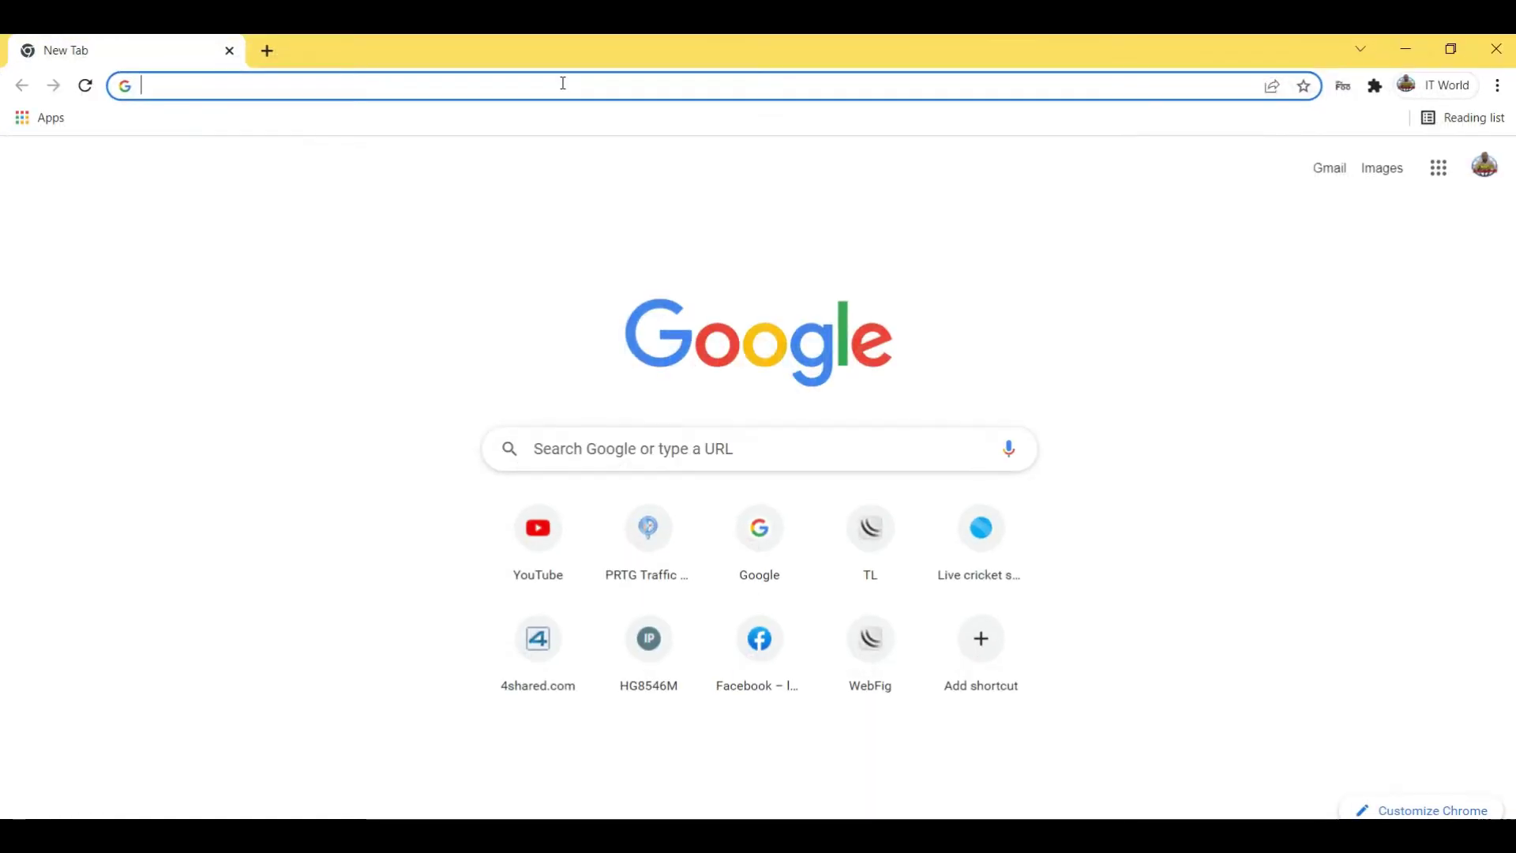
{"action": "left_click", "coordinate": [496, 88]}
{"action": "type", "text": "spee"}
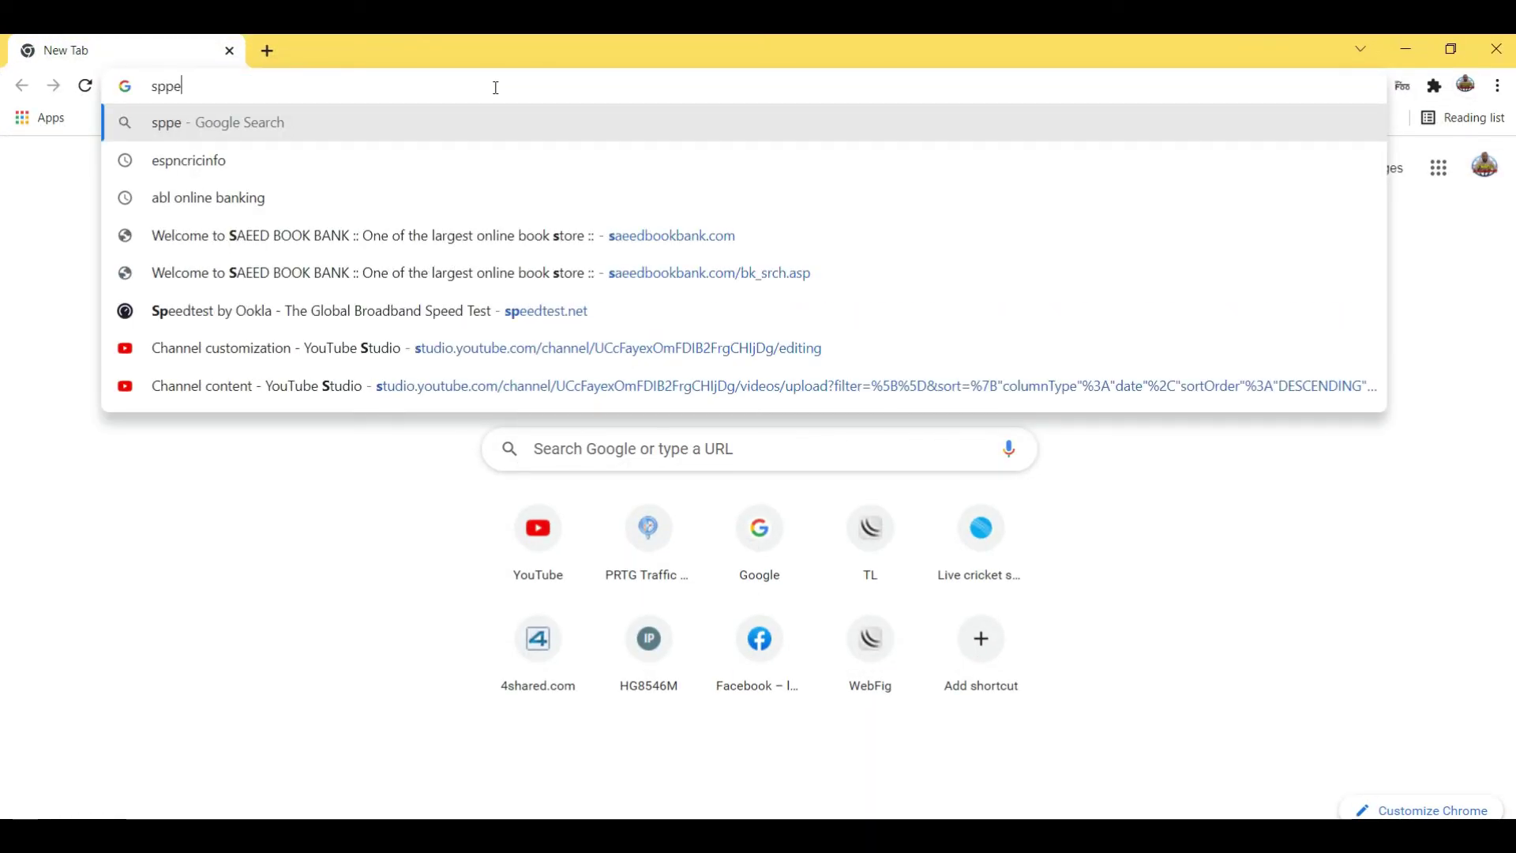
{"action": "key", "text": "Right"}
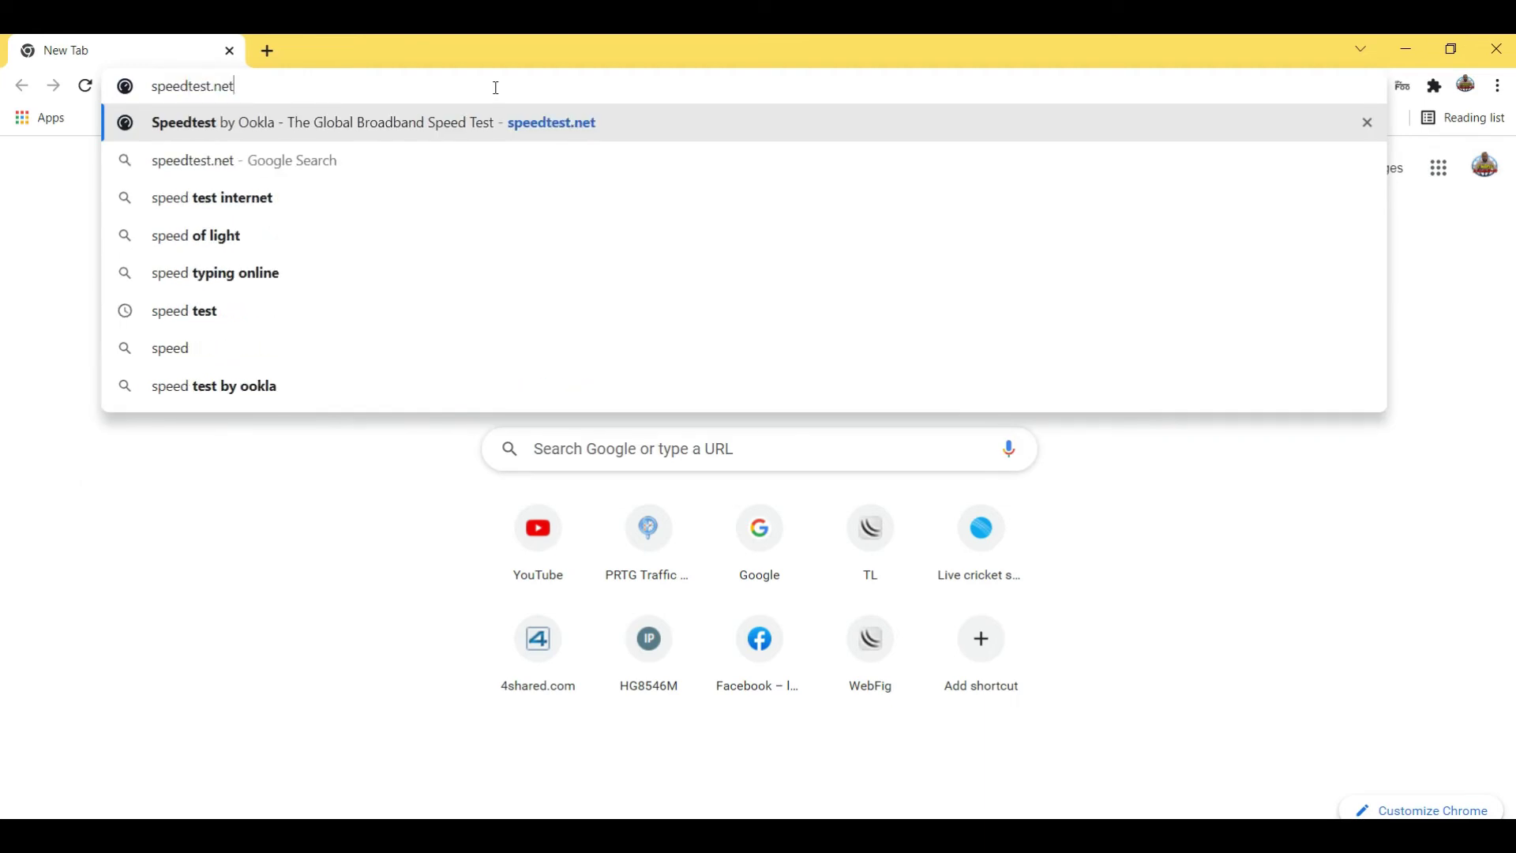
{"action": "key", "text": "Return"}
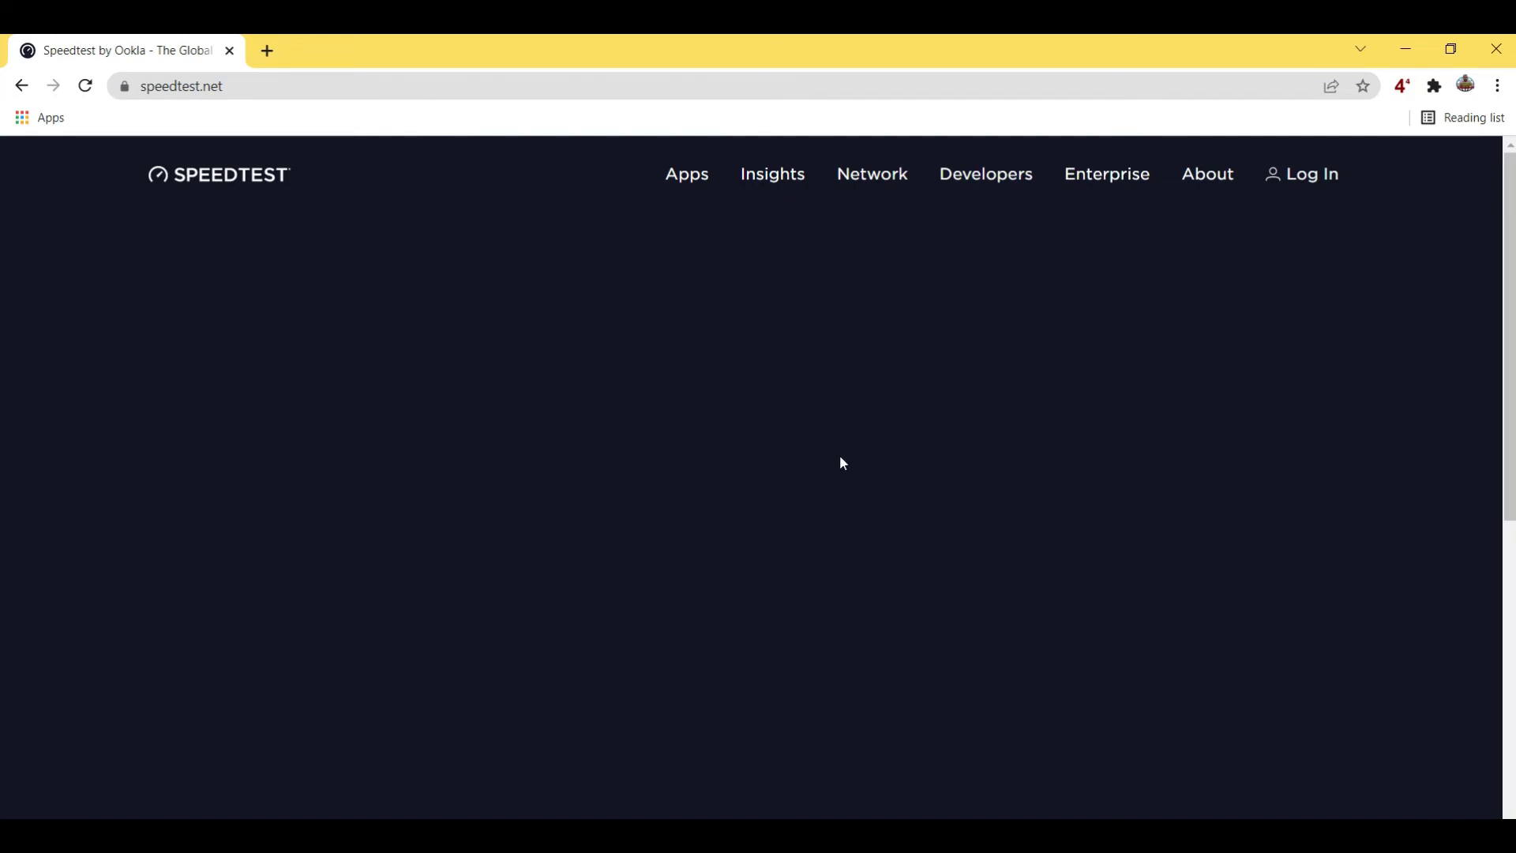
Run the internet speed test, check the queue's live traffic in WinBox, and return to the test results
{"action": "left_click", "coordinate": [735, 516]}
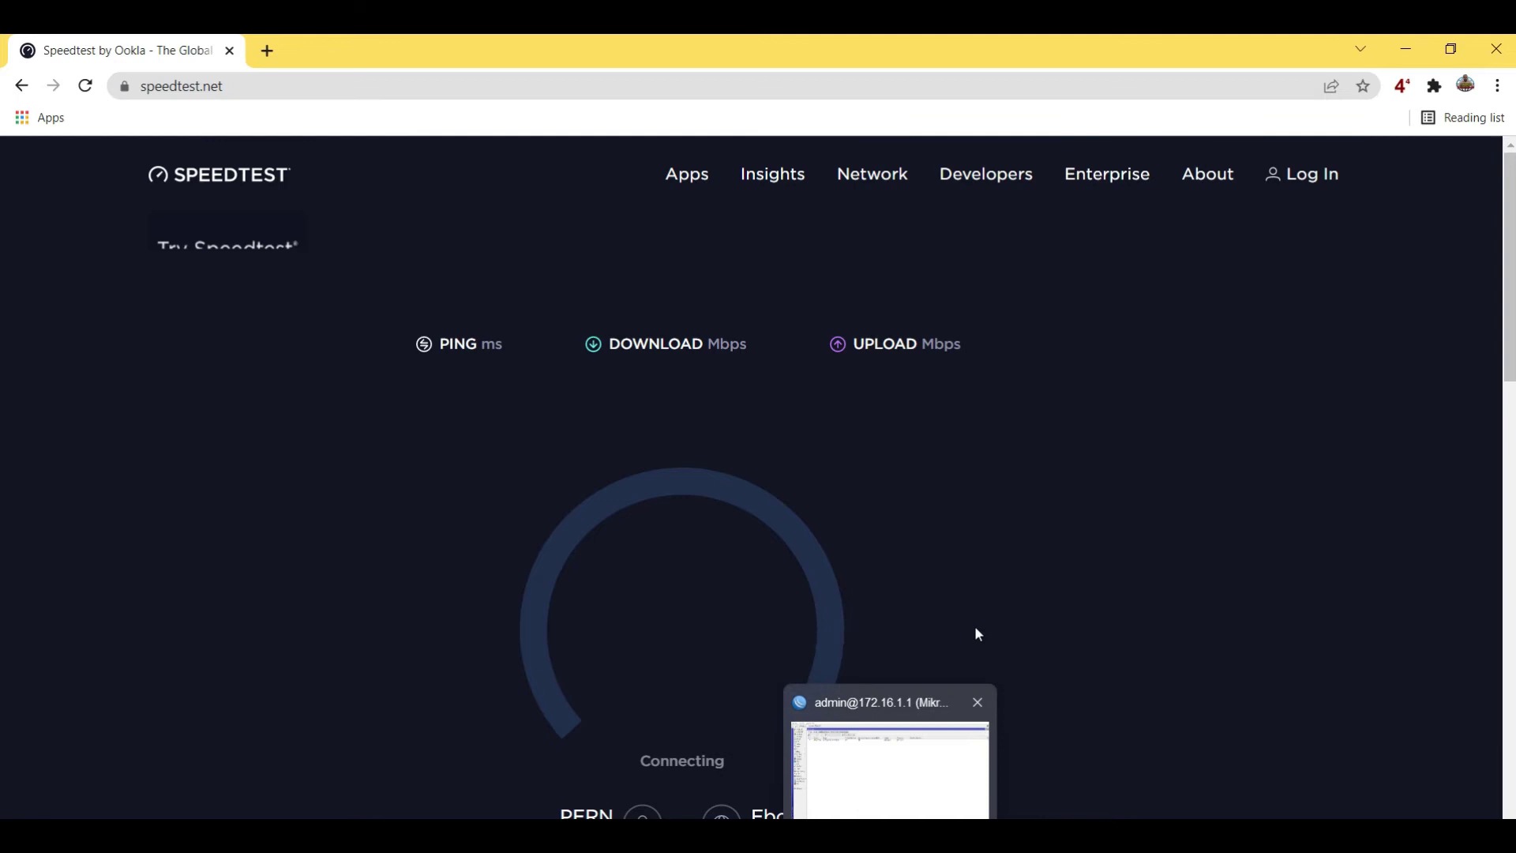
{"action": "left_click", "coordinate": [890, 769]}
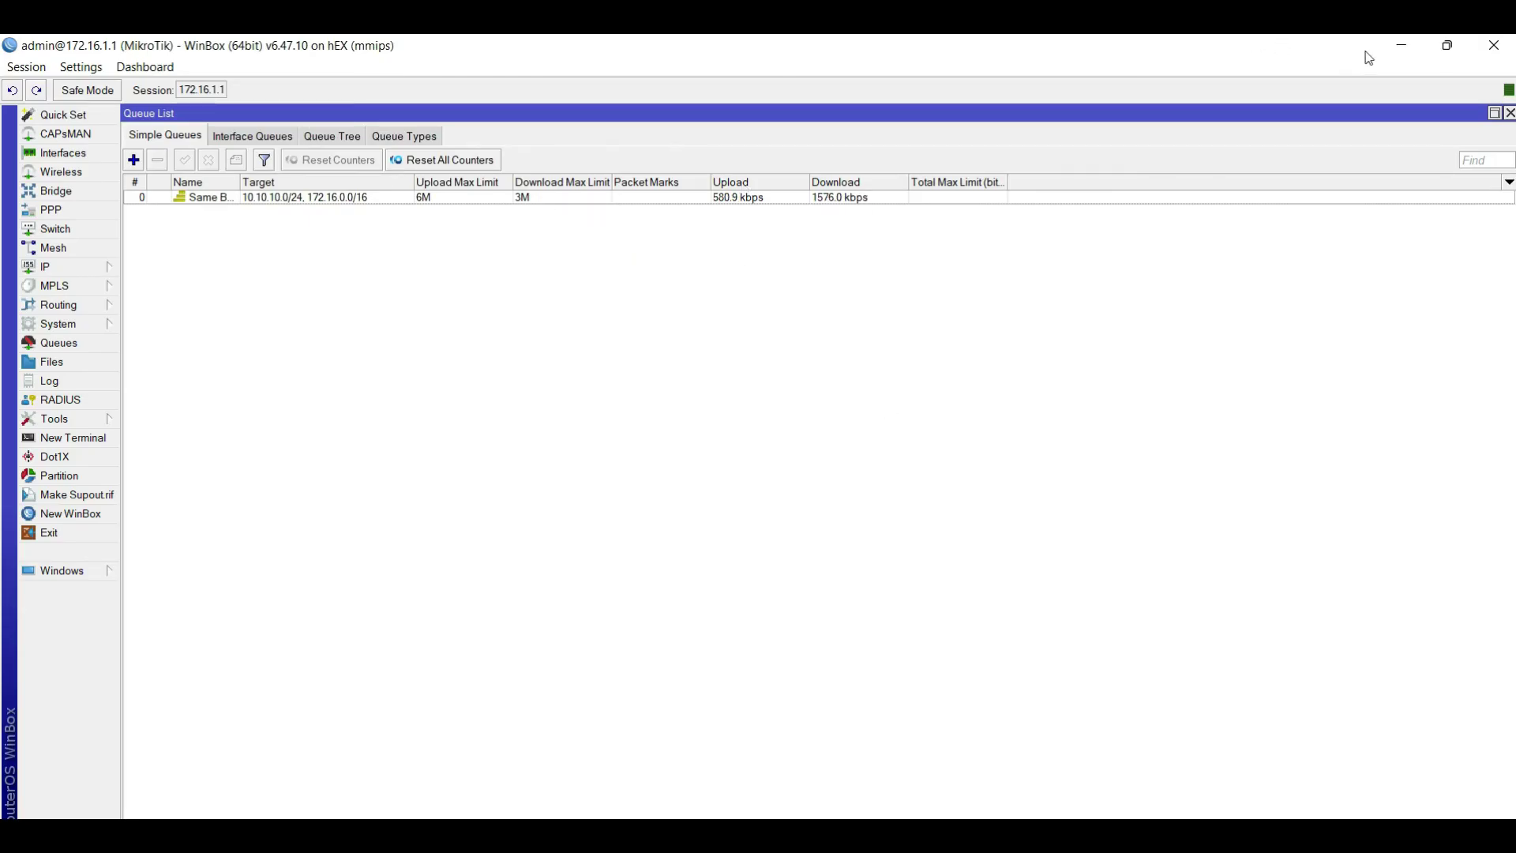
{"action": "left_click", "coordinate": [1401, 45]}
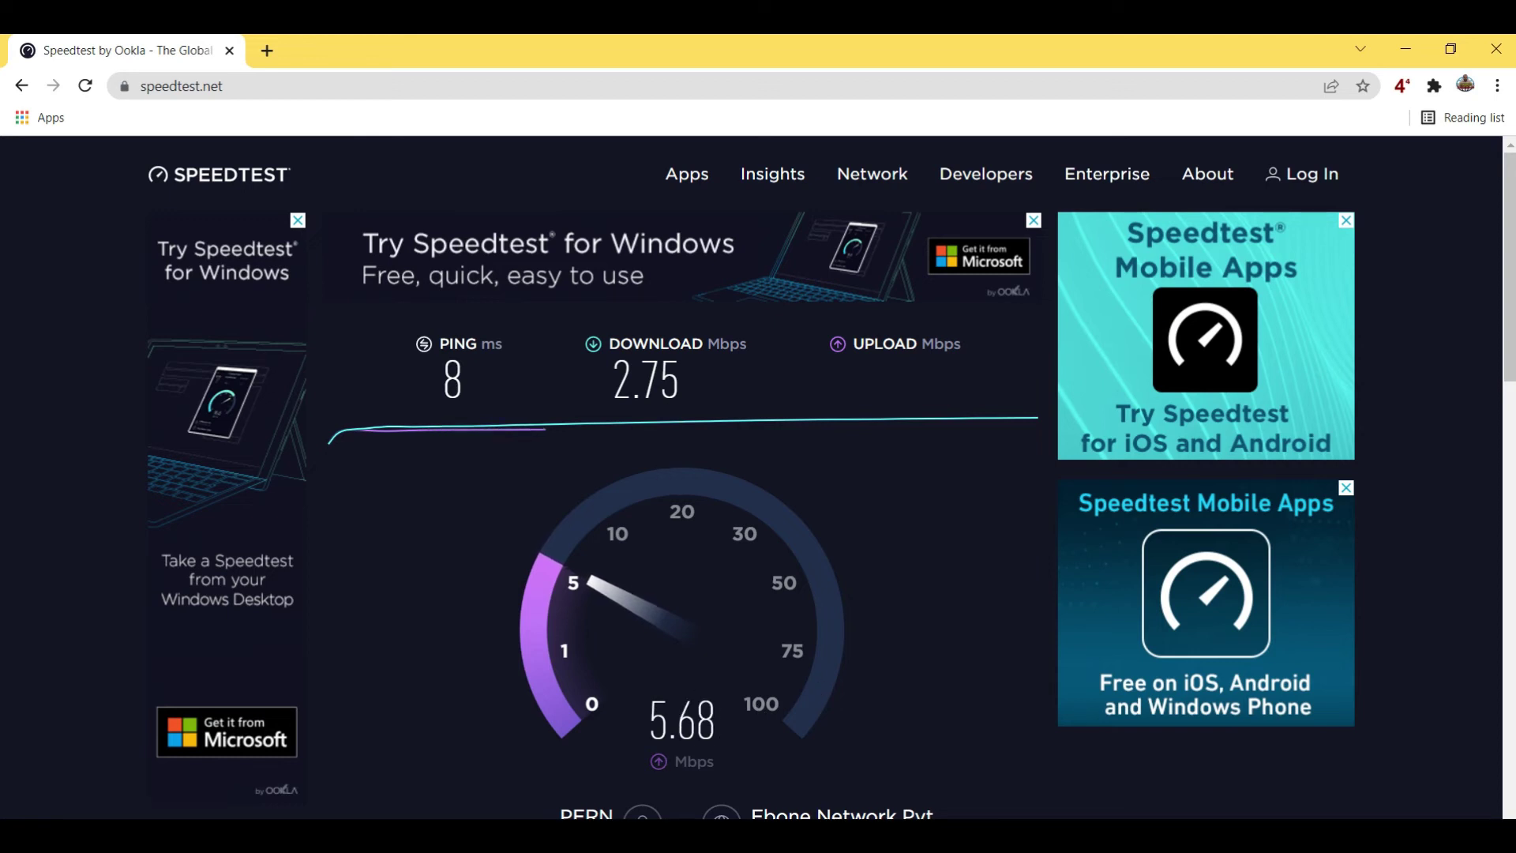
In WinBox, set the Same Bandwidth For All queue's max limit to 3M target upload and 6M target download, and save it
{"action": "key", "text": "alt+Tab"}
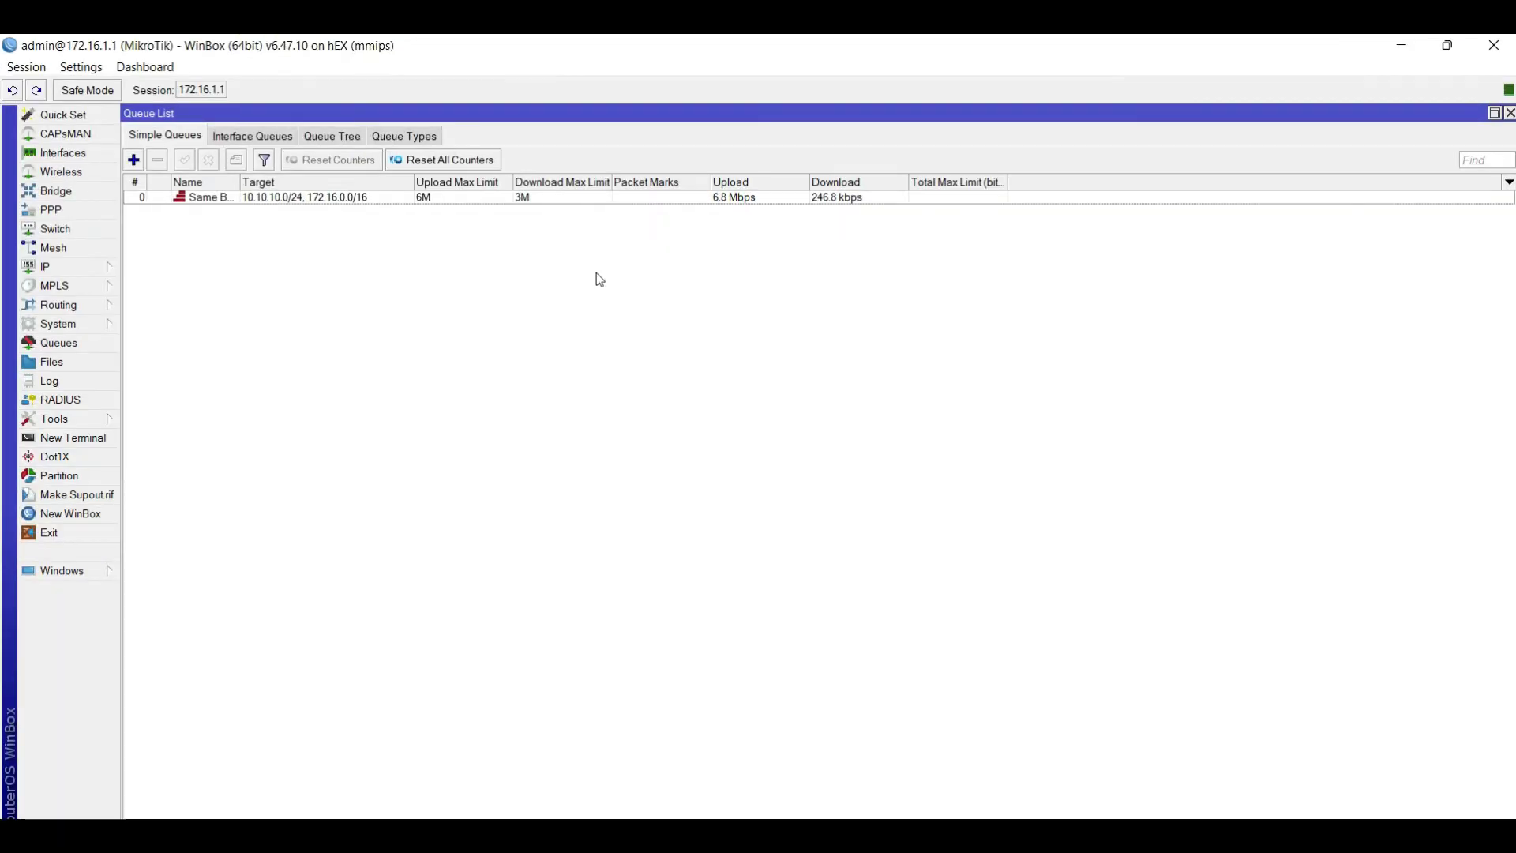
{"action": "left_click", "coordinate": [368, 204]}
{"action": "double_click", "coordinate": [369, 204]}
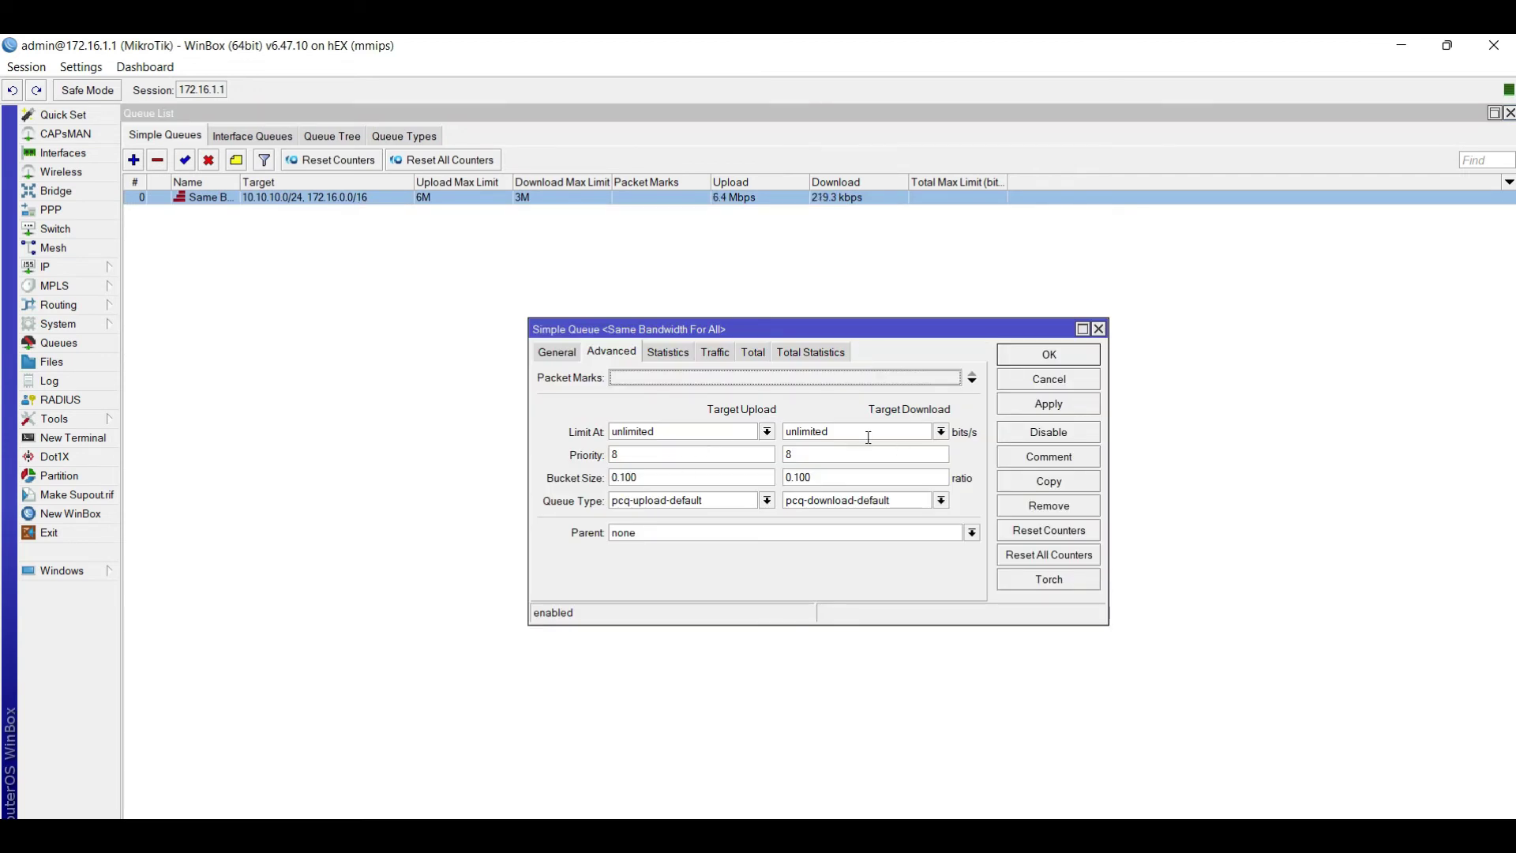
{"action": "left_click", "coordinate": [557, 353]}
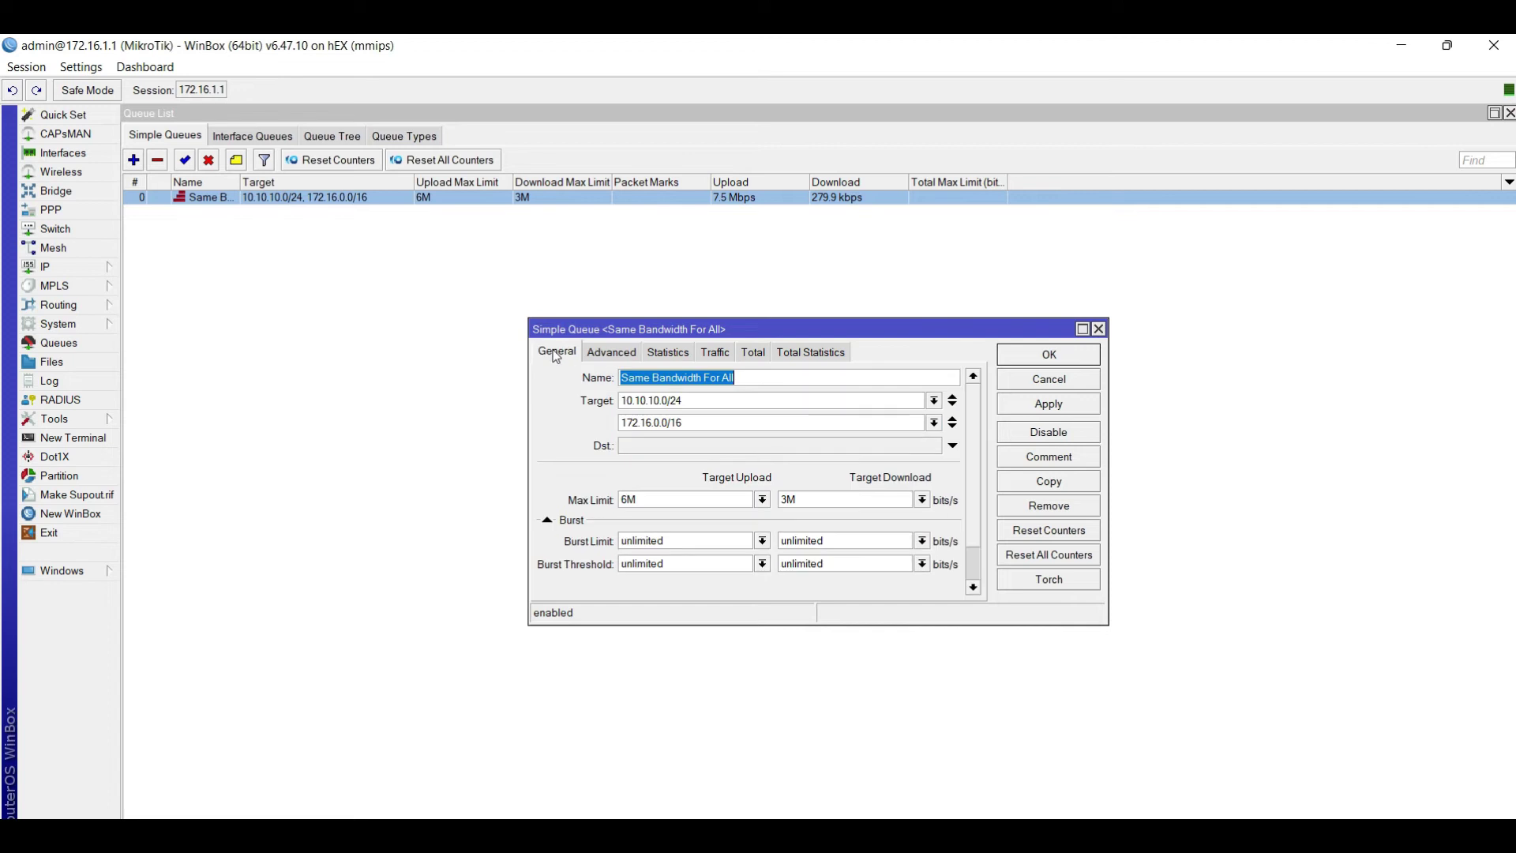
{"action": "left_click", "coordinate": [652, 503]}
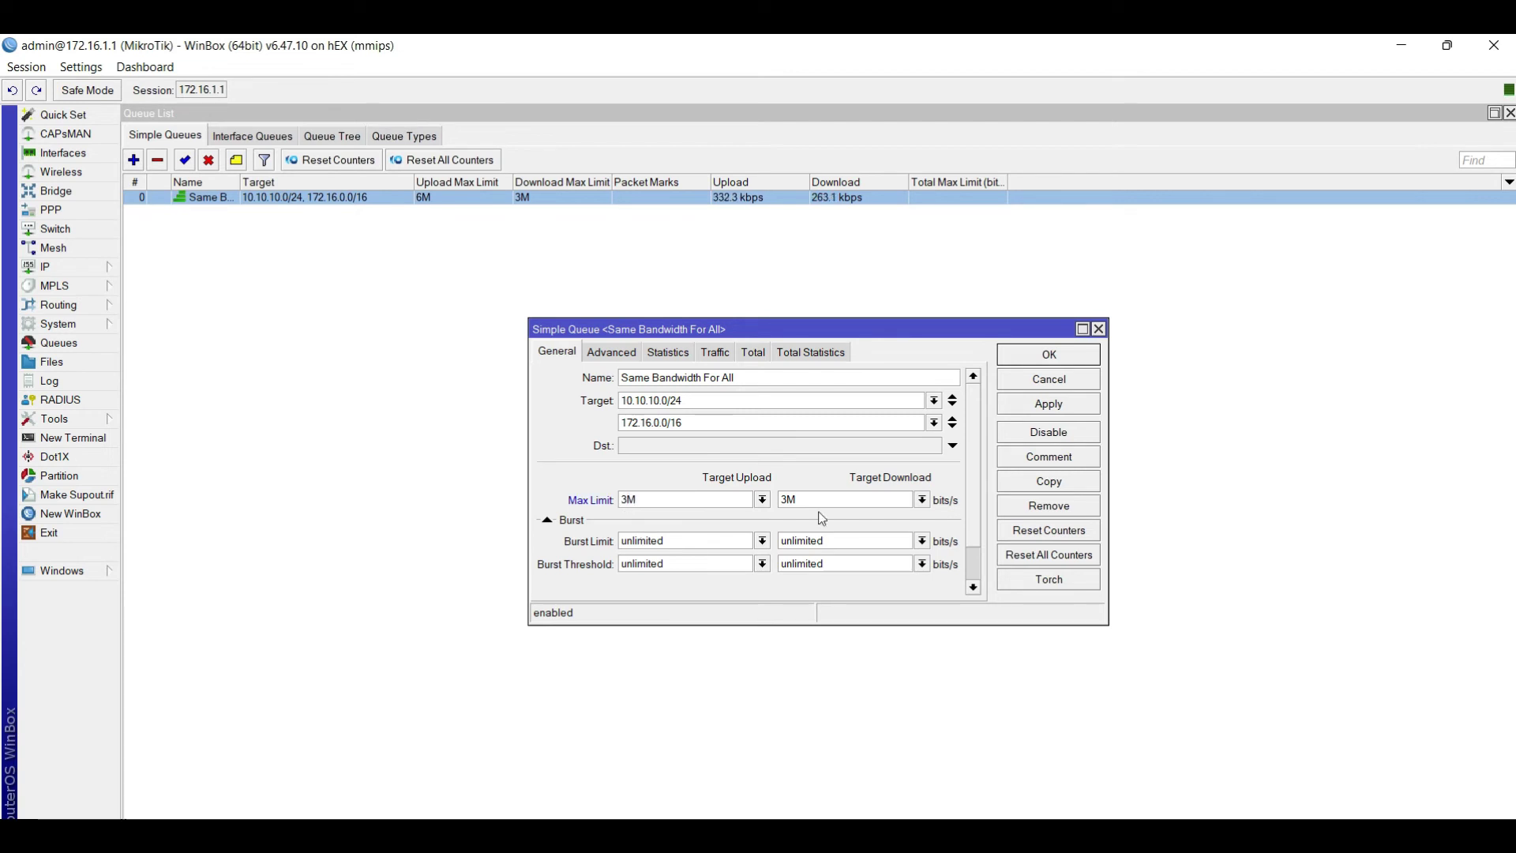
{"action": "left_click", "coordinate": [791, 505]}
{"action": "key", "text": "BackSpace"}
{"action": "type", "text": "6"}
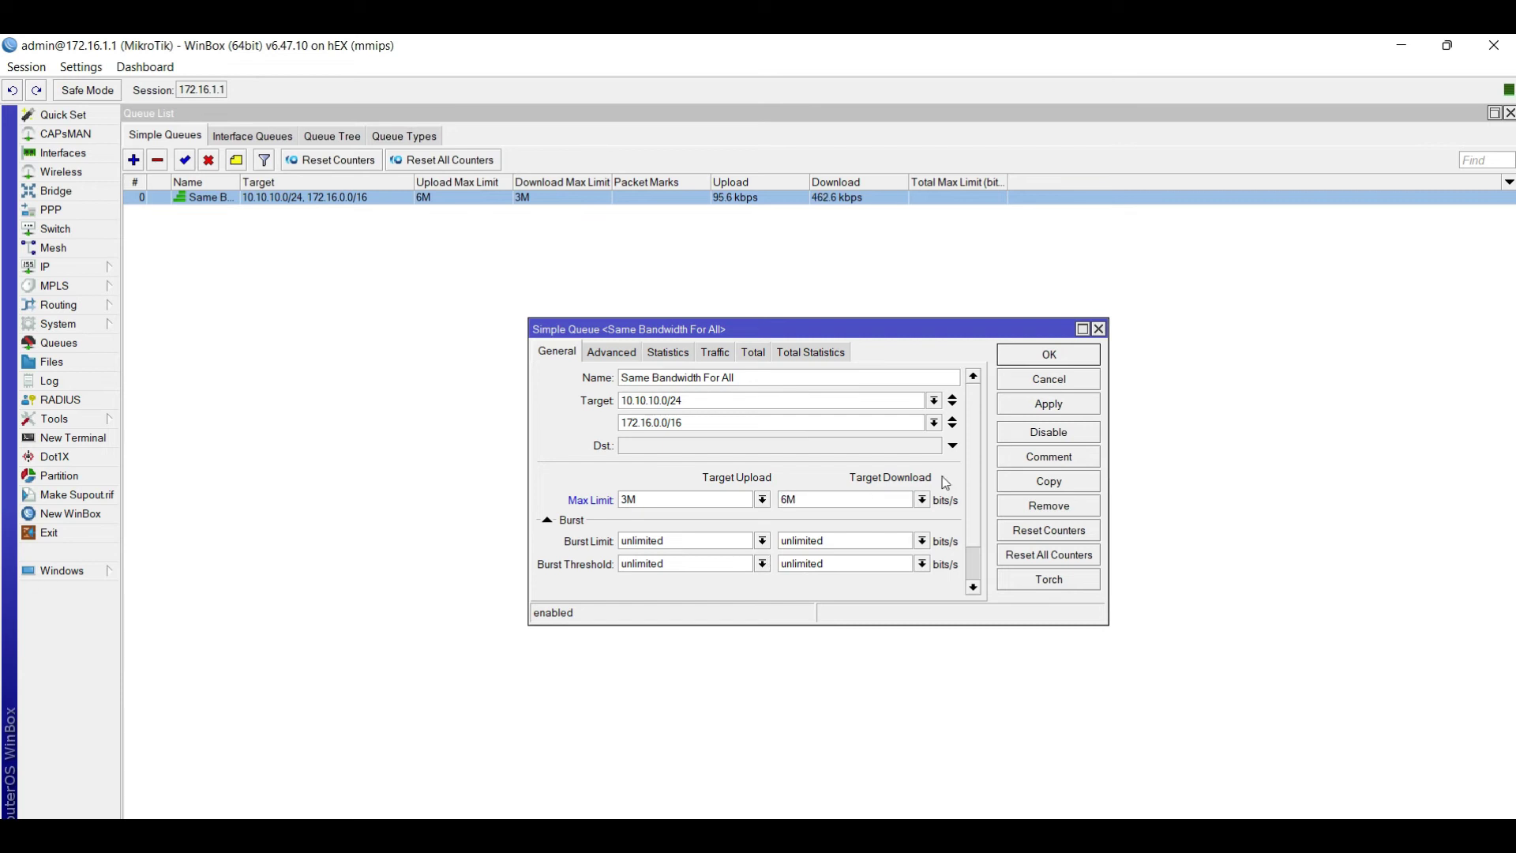
{"action": "left_click", "coordinate": [1055, 405]}
{"action": "left_click", "coordinate": [1064, 365]}
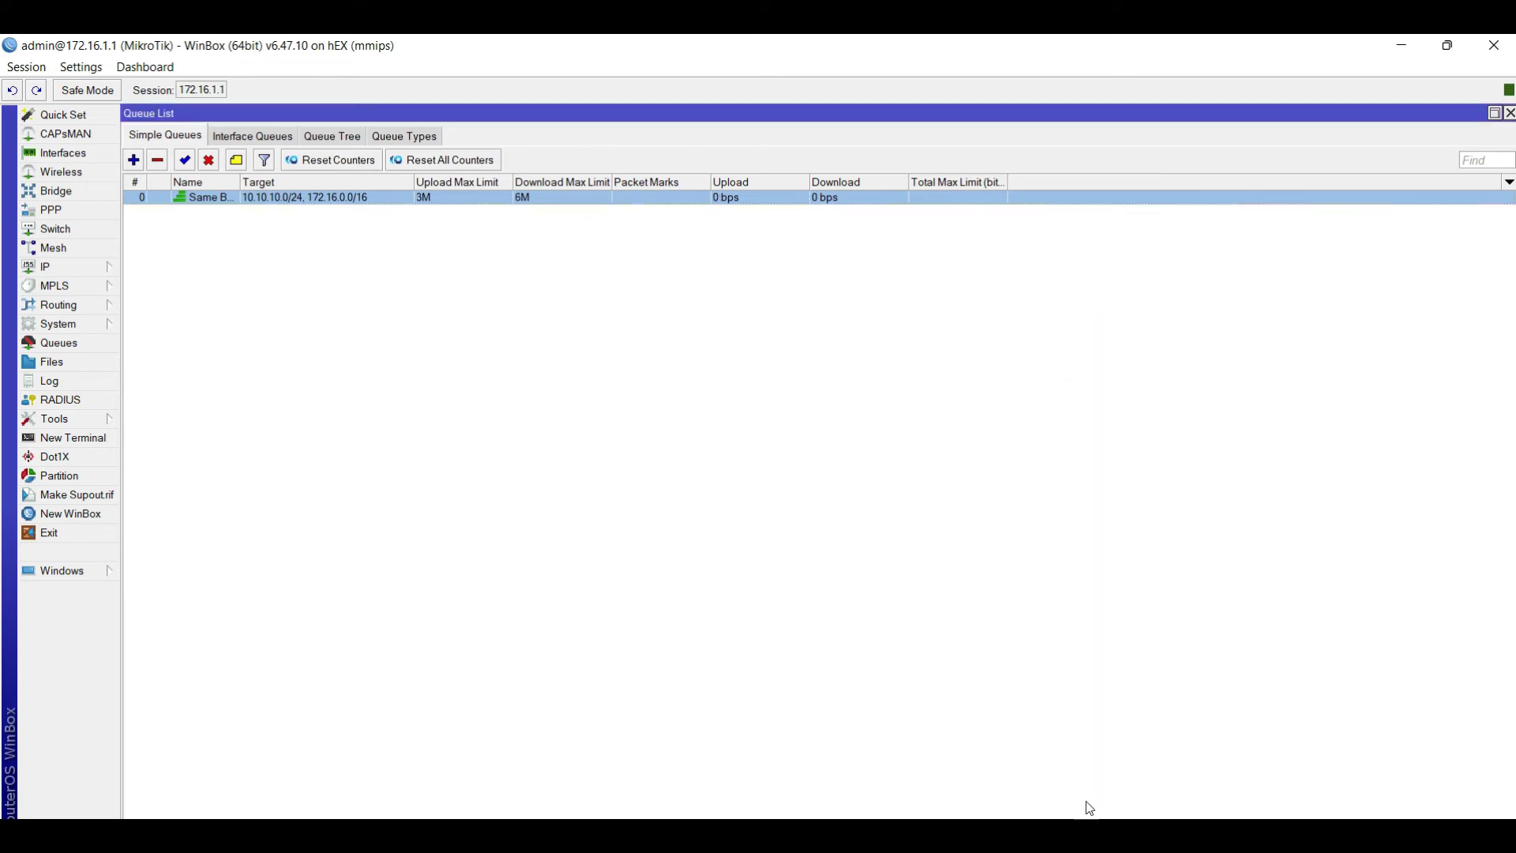
Switch to the Remote Desktop session on 10.10.10.2, maximize it, and run the internet speed test there
{"action": "mouse_move", "coordinate": [1151, 833]}
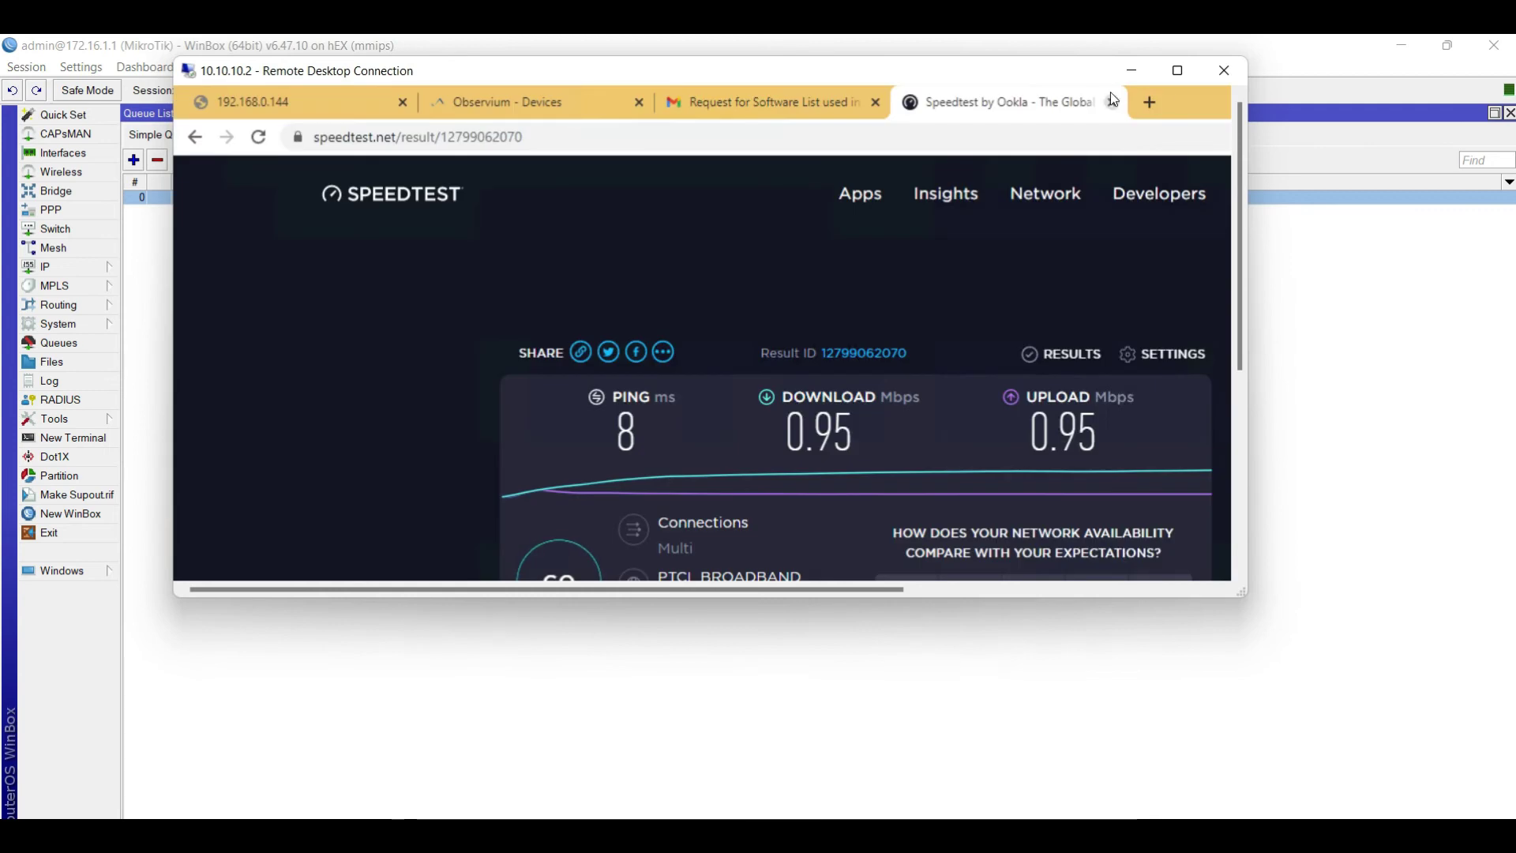
{"action": "left_click", "coordinate": [1177, 70]}
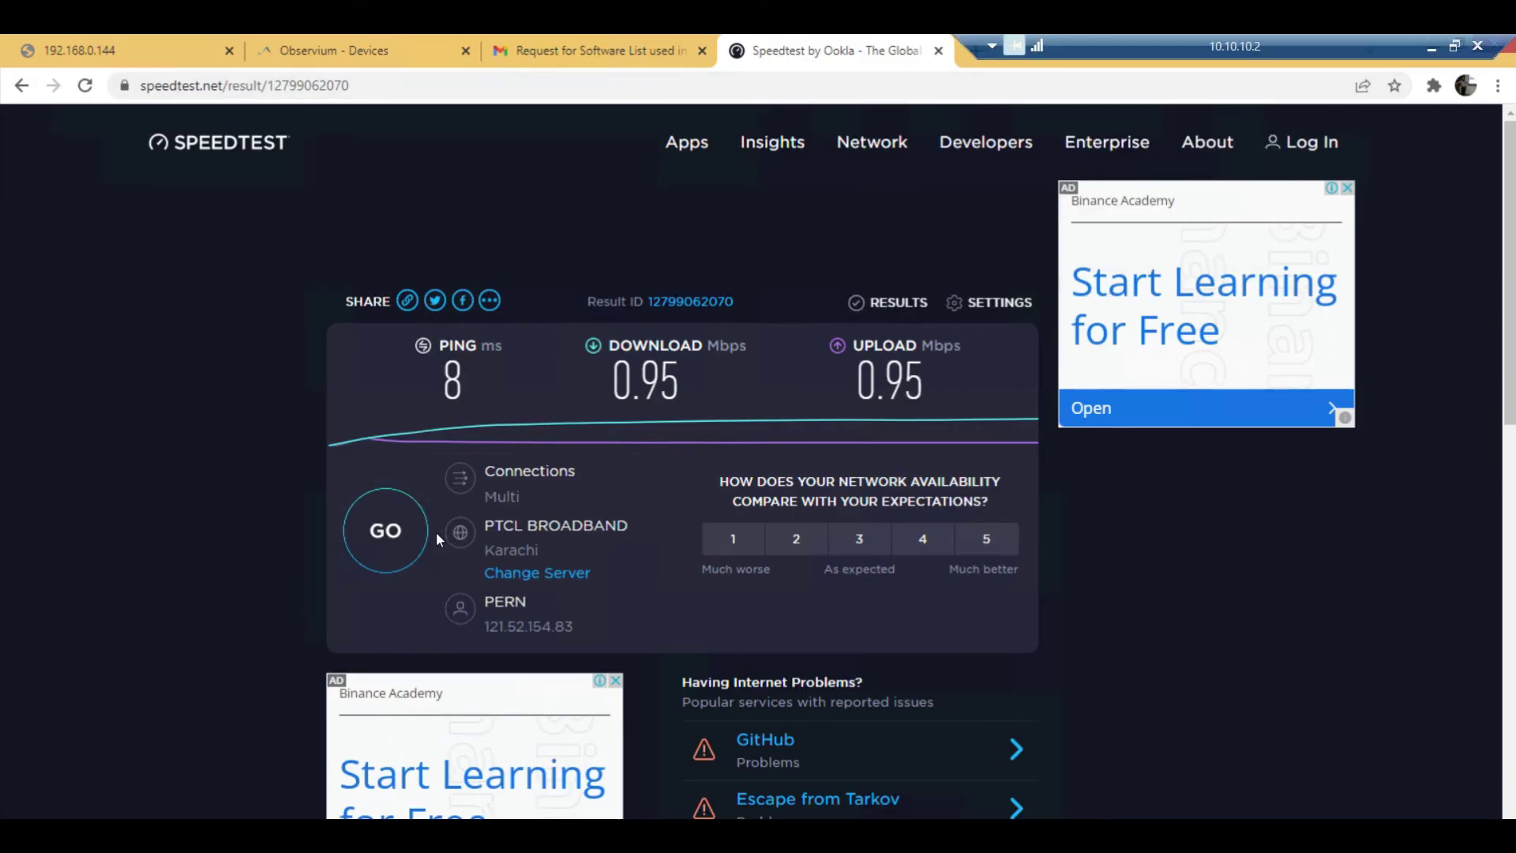
{"action": "left_click", "coordinate": [416, 535]}
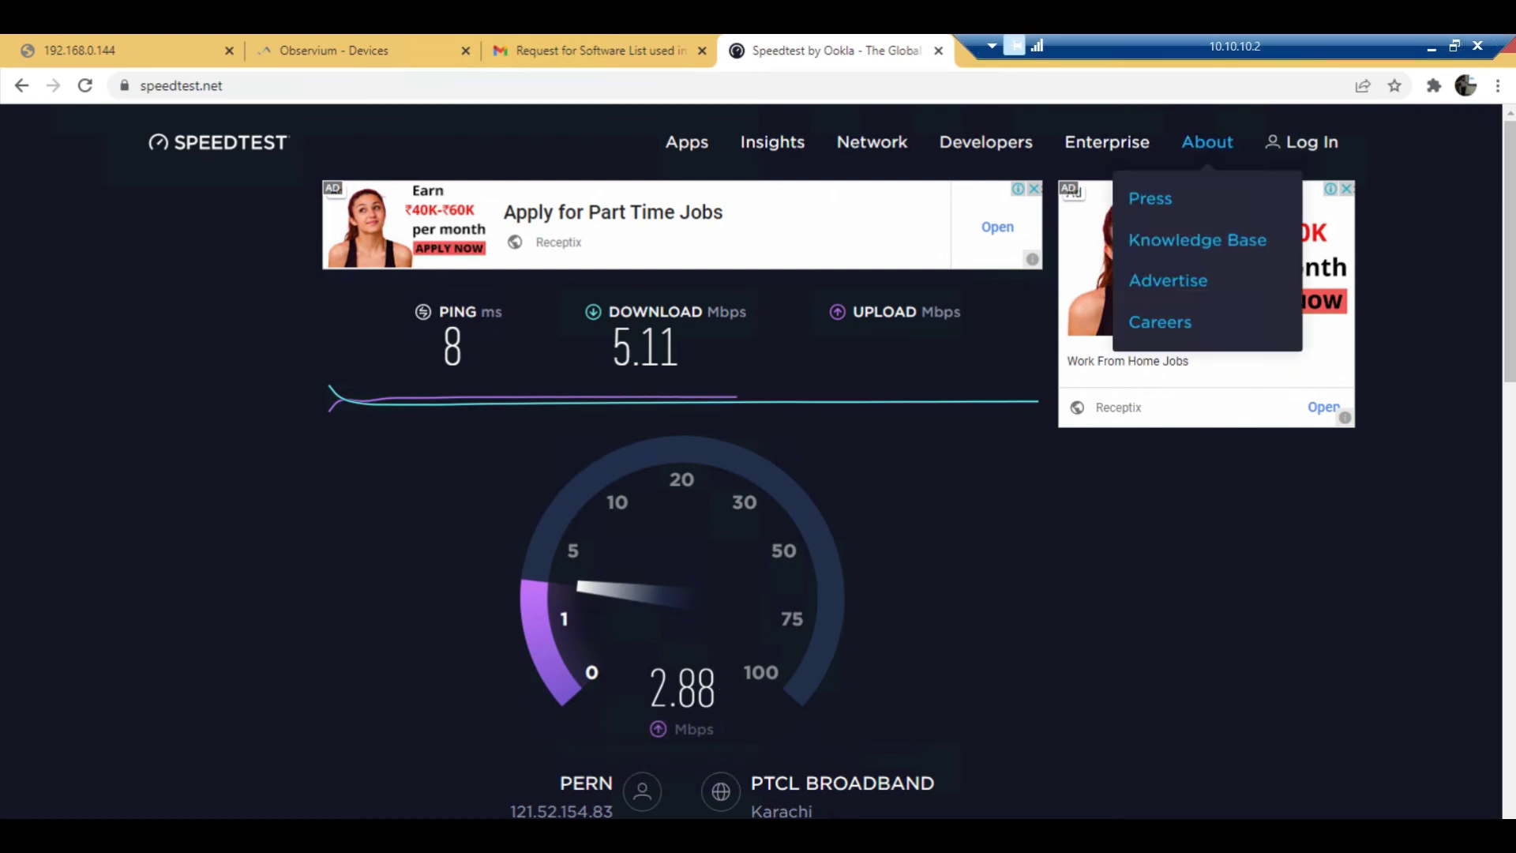
Minimize the remote session and start the speed test again in the local Chrome window
{"action": "left_click", "coordinate": [1429, 49]}
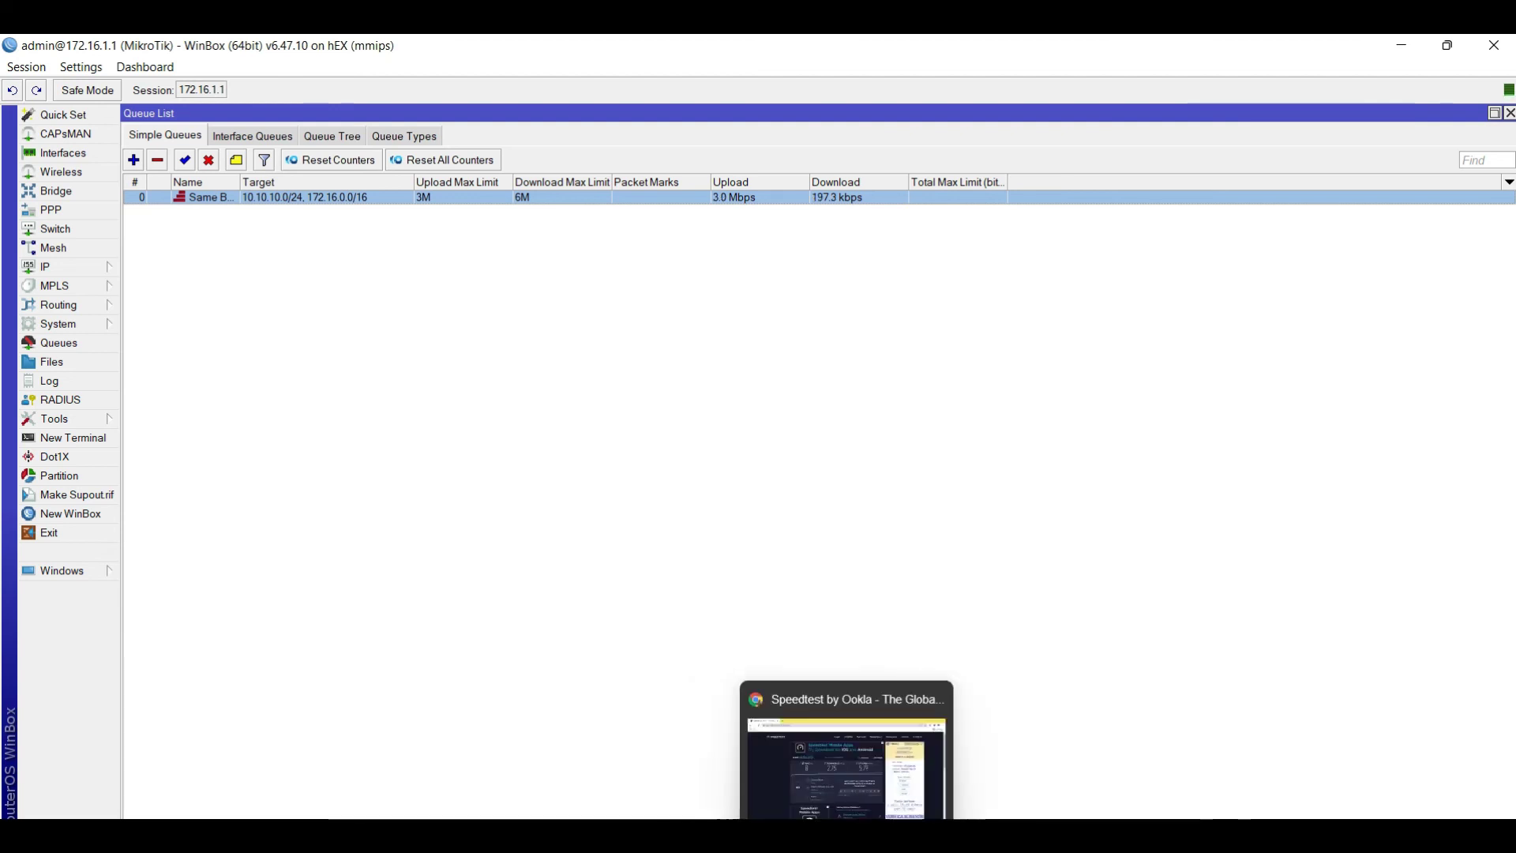
{"action": "left_click", "coordinate": [853, 734]}
{"action": "left_click", "coordinate": [404, 563]}
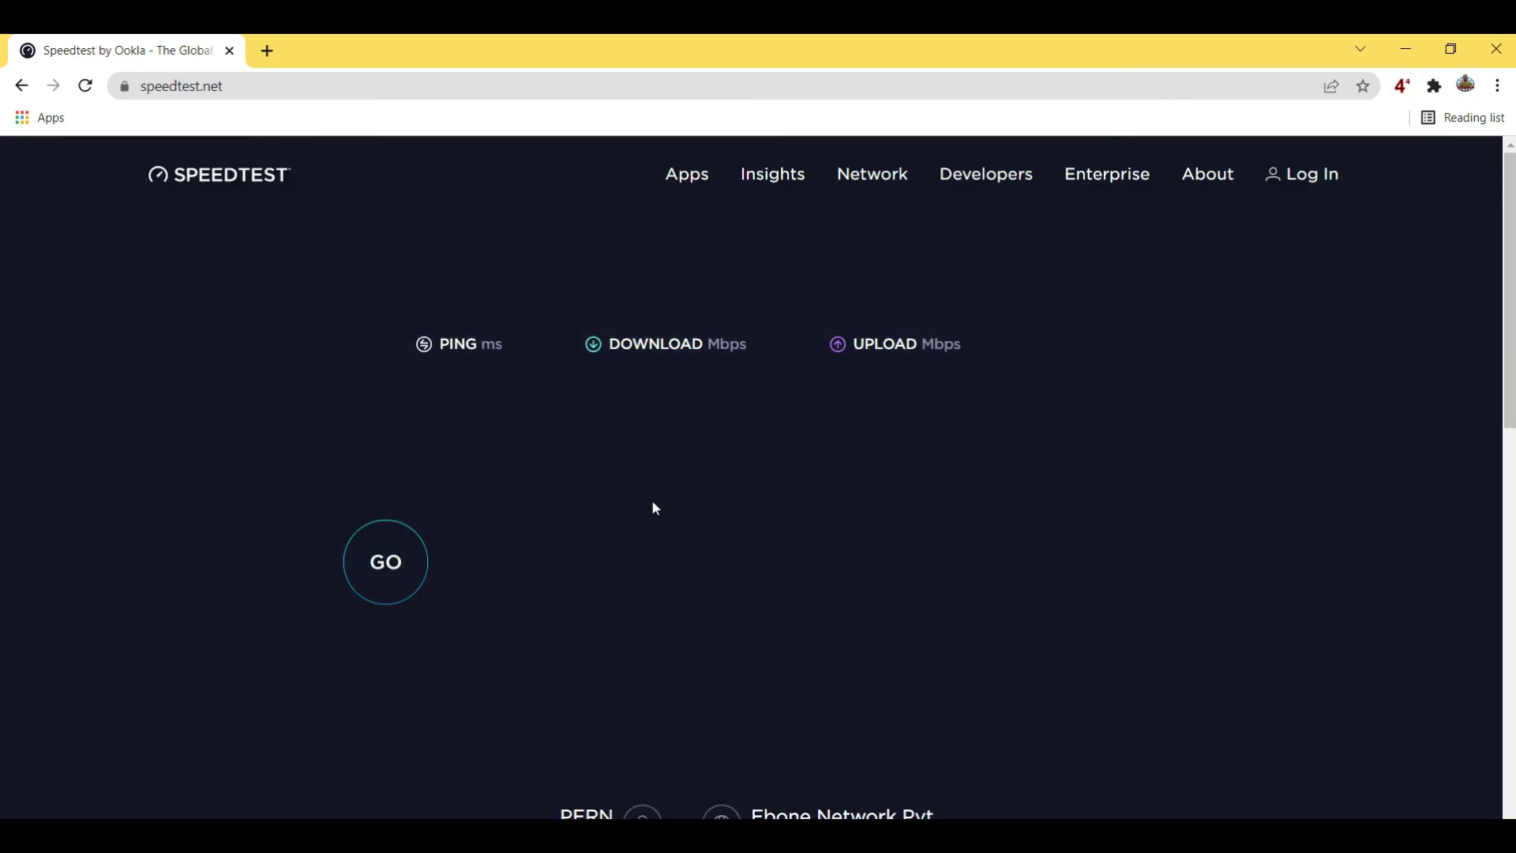